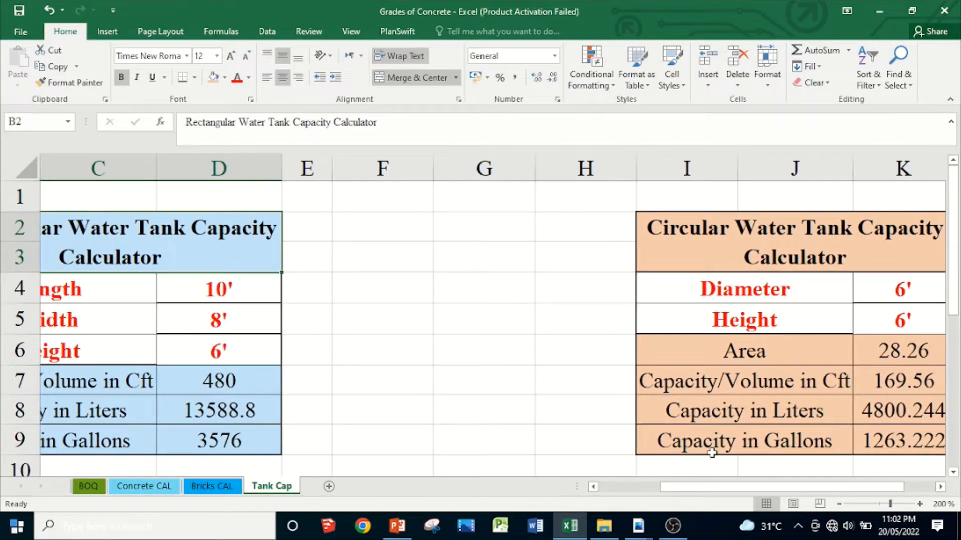
Set the rectangular water tank's length to 12, width to 10 and height to 8 feet in the capacity calculator
left_click_drag(707, 487, 603, 500)
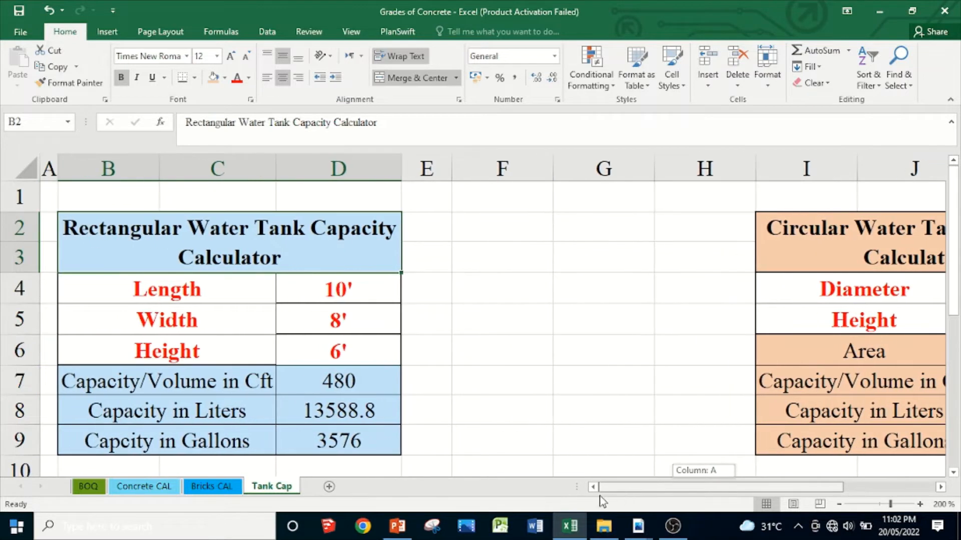
left_click(339, 290)
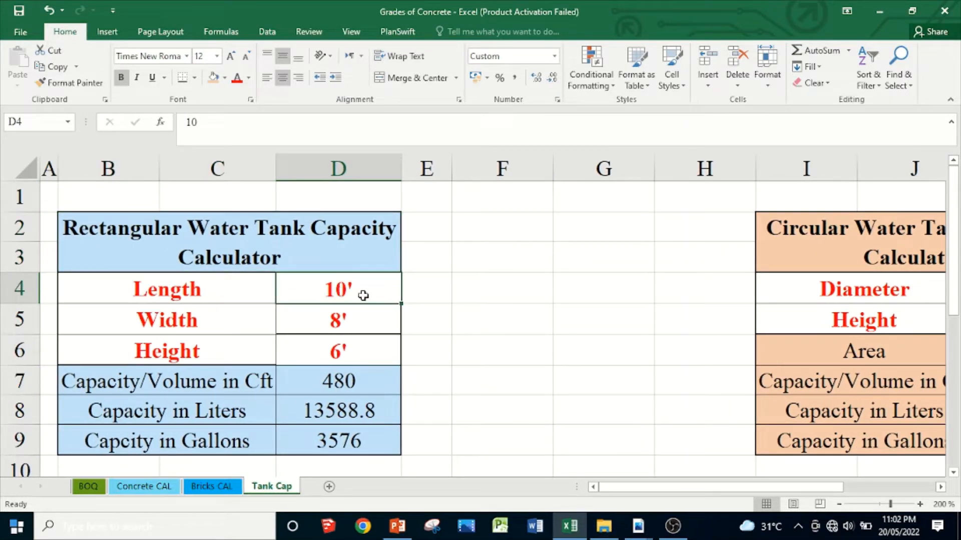
type("12")
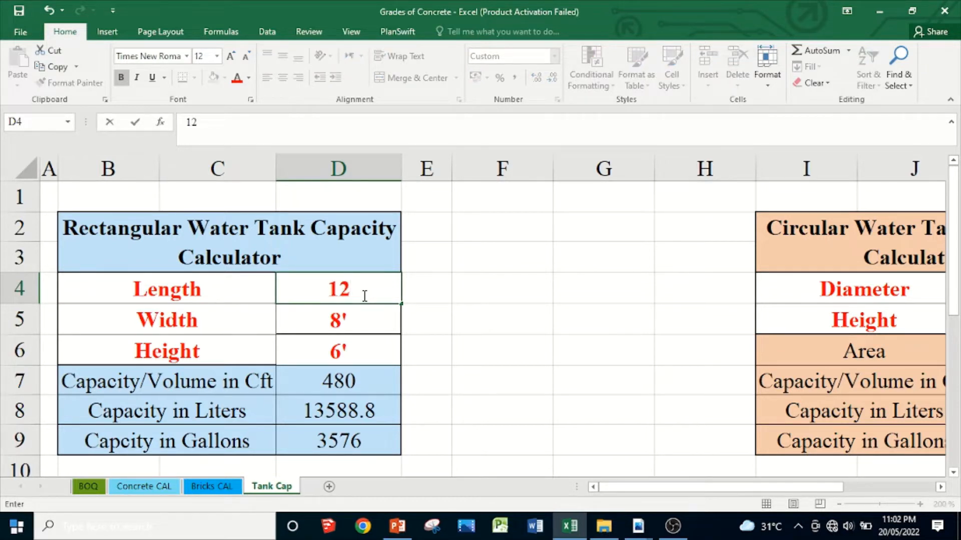
key("Return")
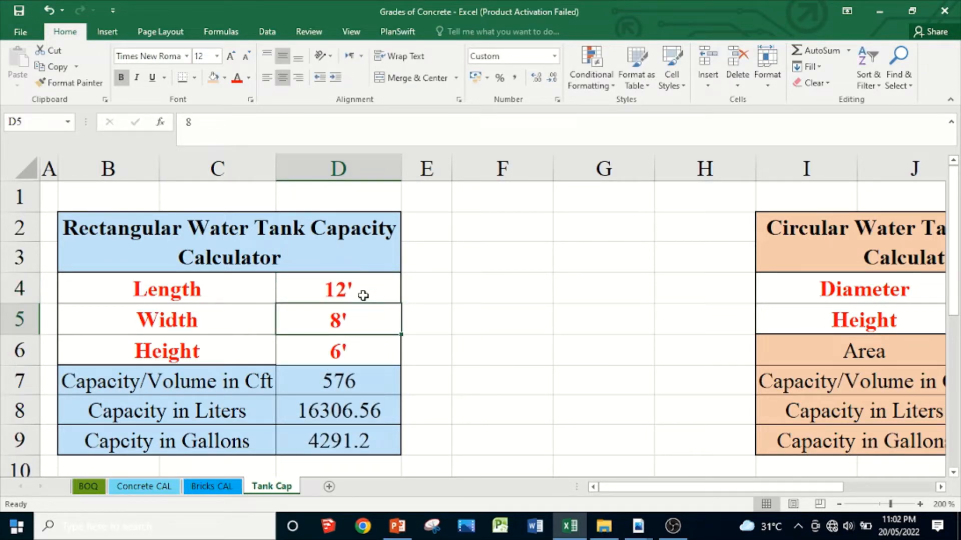
type("10")
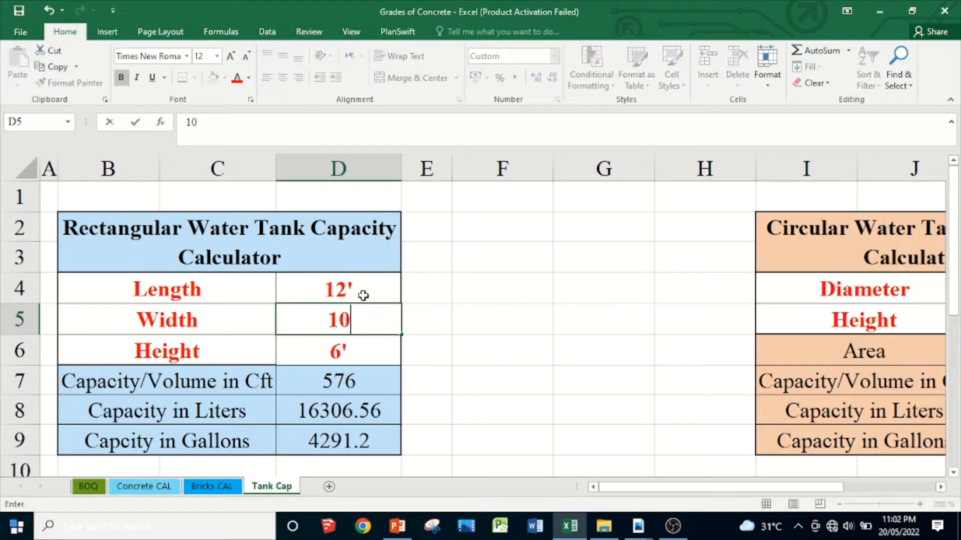
key("Return")
type("8")
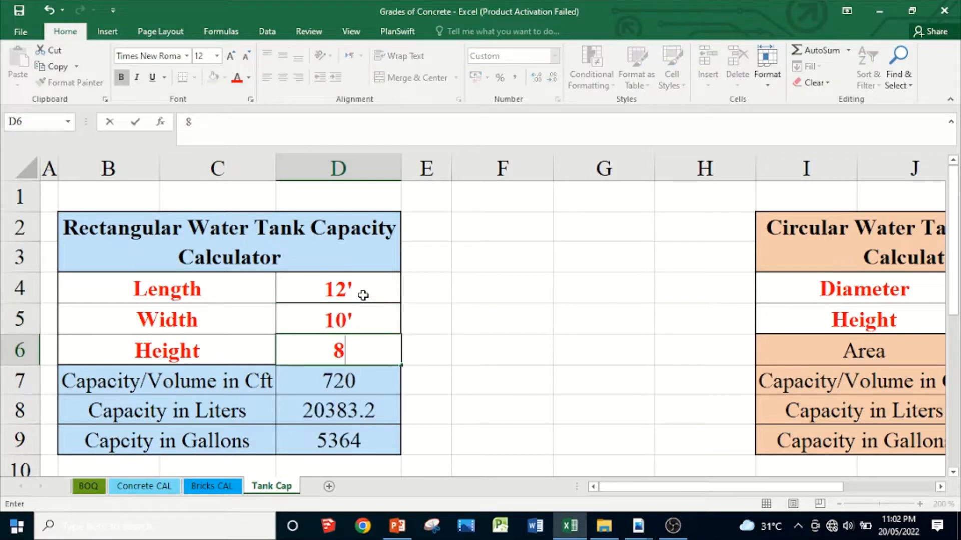
key("Return")
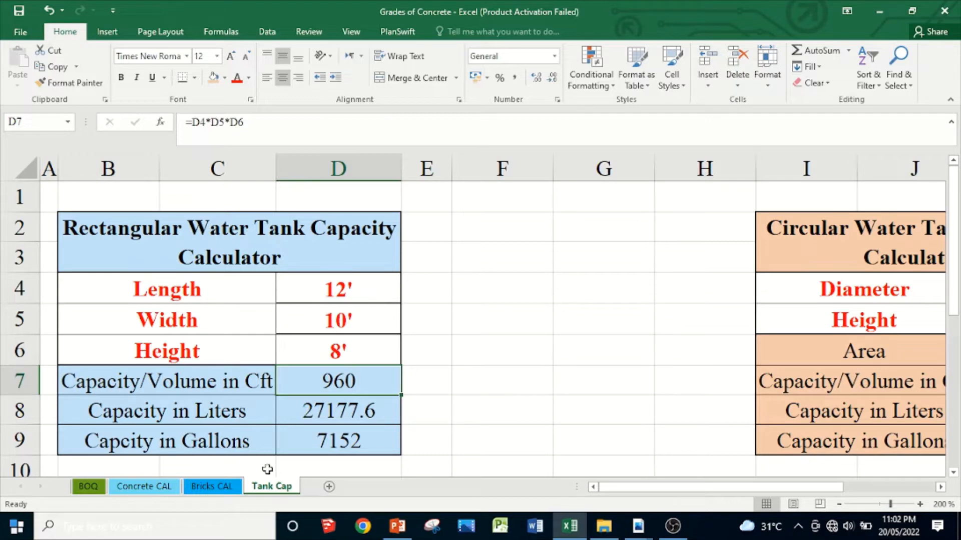
Set the circular water tank's diameter to 5 and height to 7 feet in the capacity calculator
left_click_drag(633, 488, 756, 490)
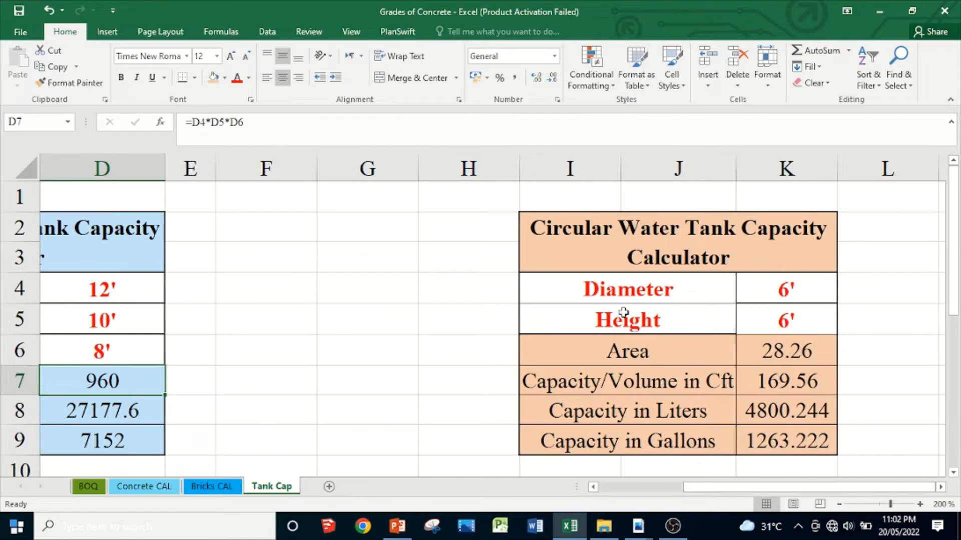
left_click(768, 288)
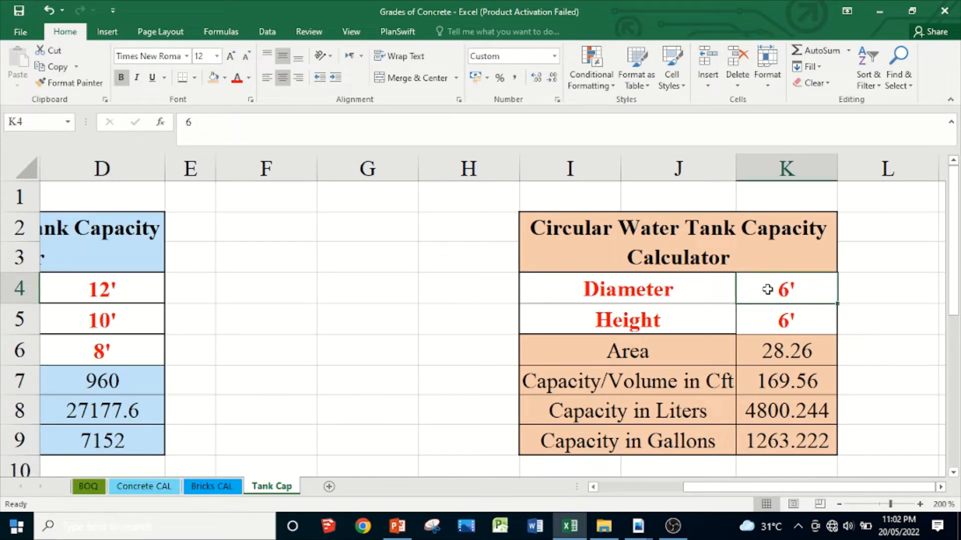
type("5")
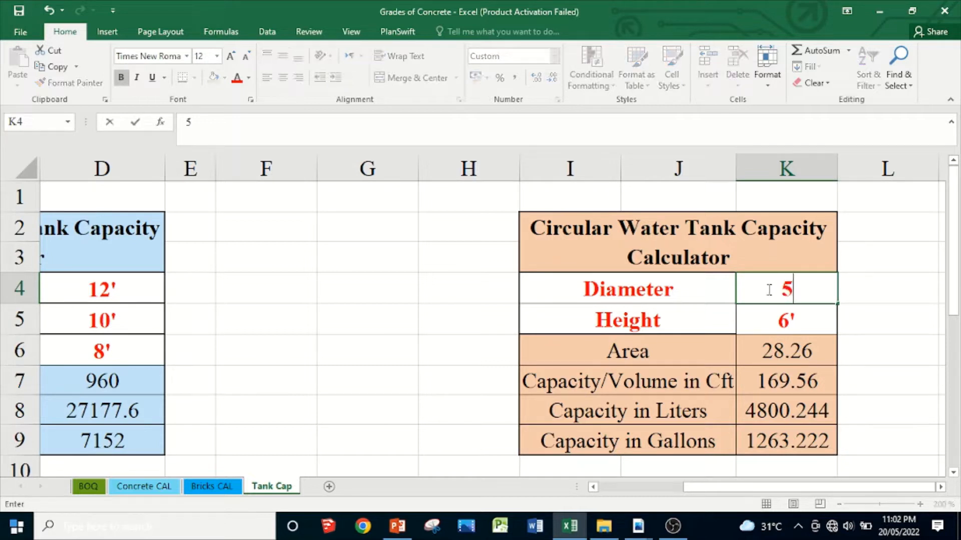
key("Return")
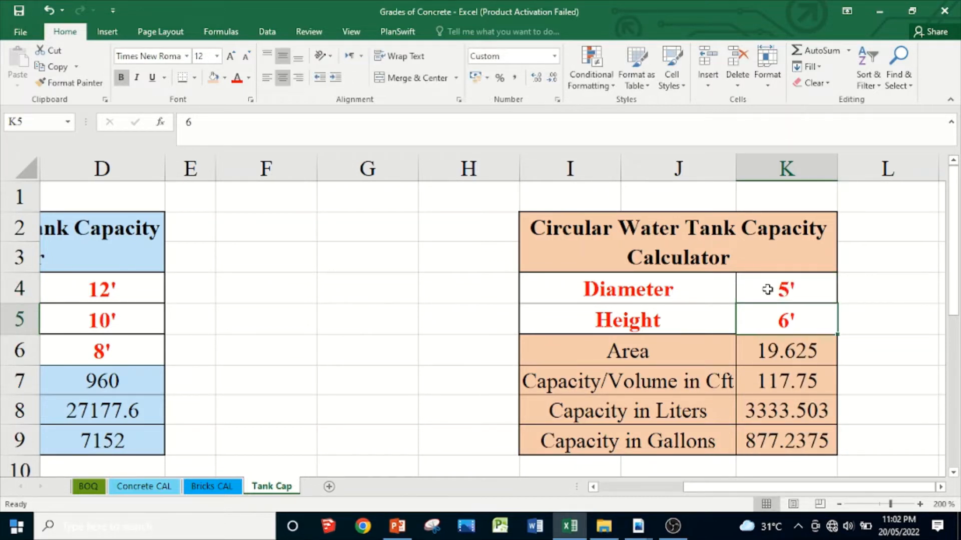
type("7")
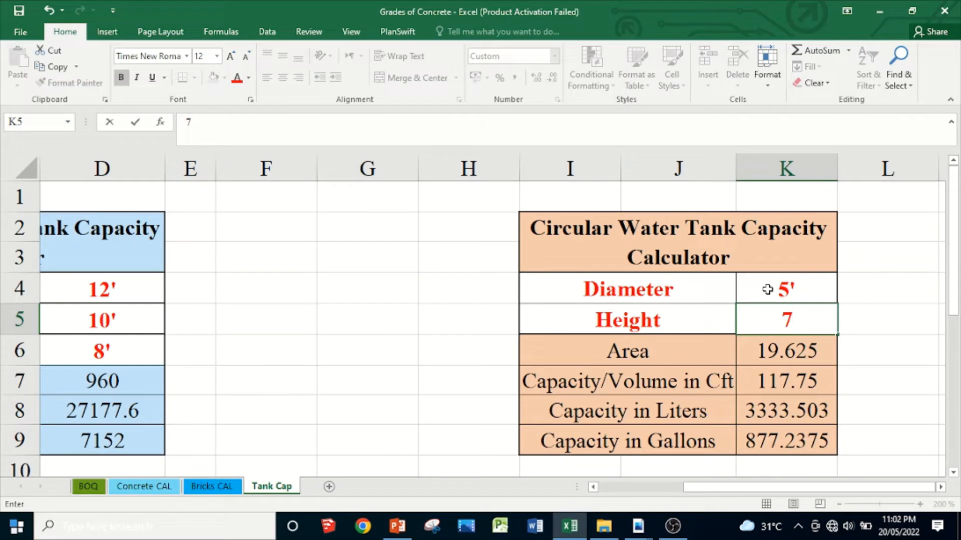
key("Return")
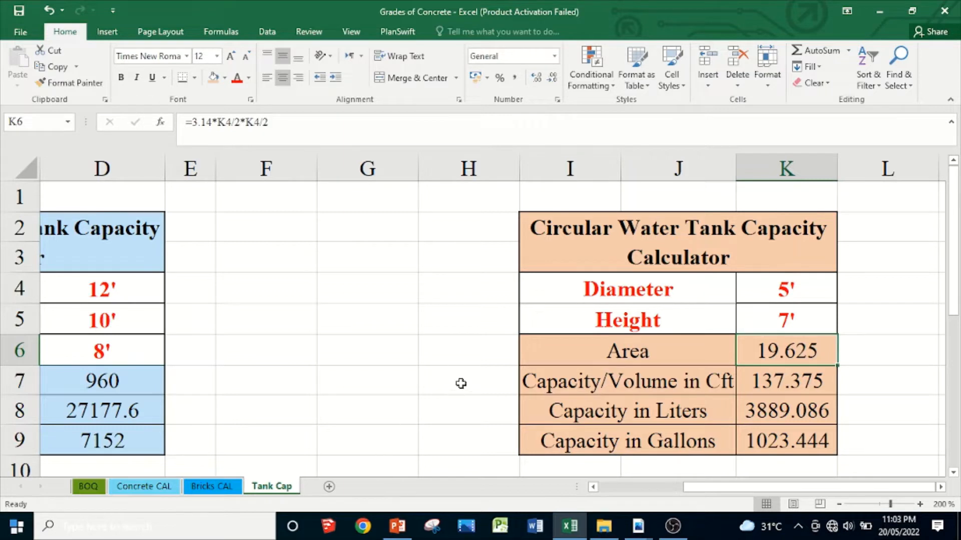
Add a new blank worksheet after the Tank Cap sheet
left_click_drag(695, 492, 610, 500)
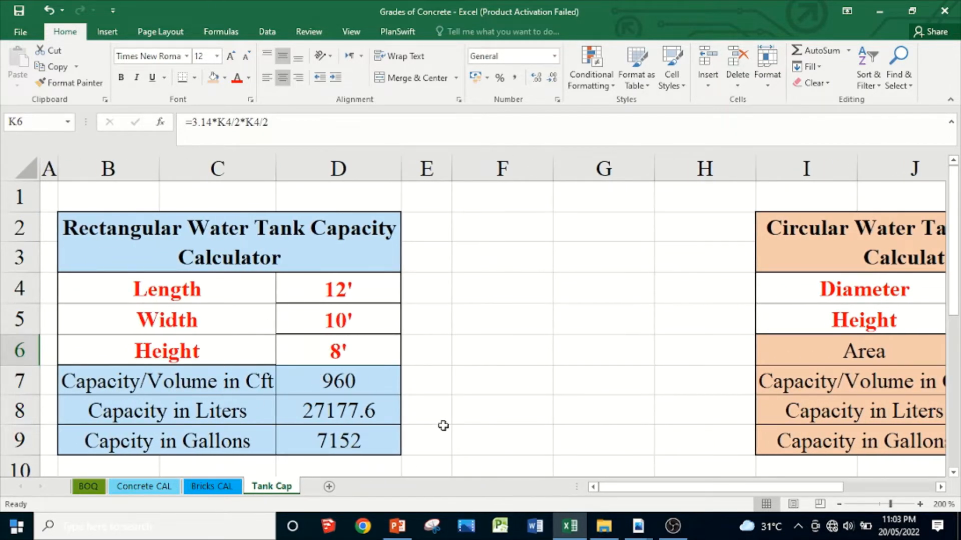
left_click(327, 488)
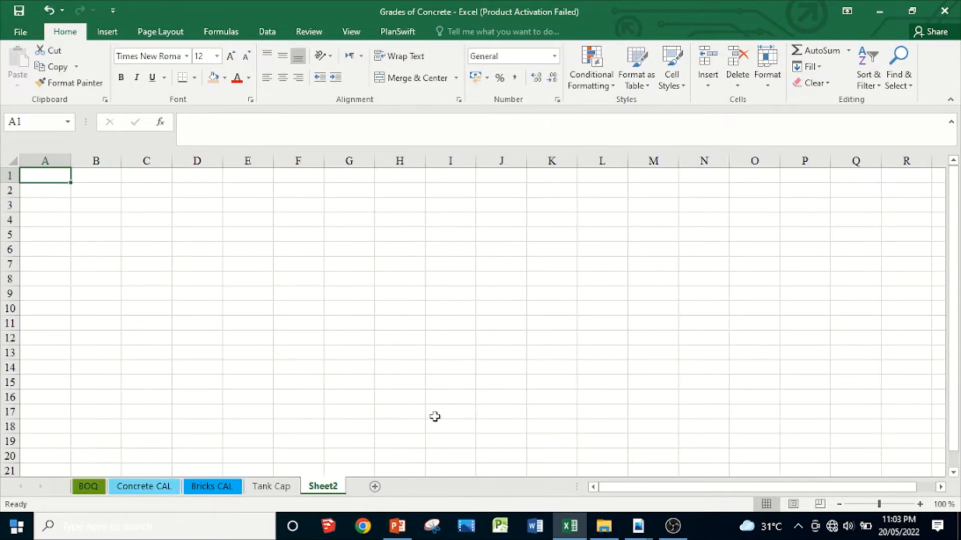
left_click(920, 504)
left_click(919, 503)
left_click(920, 504)
left_click(920, 504)
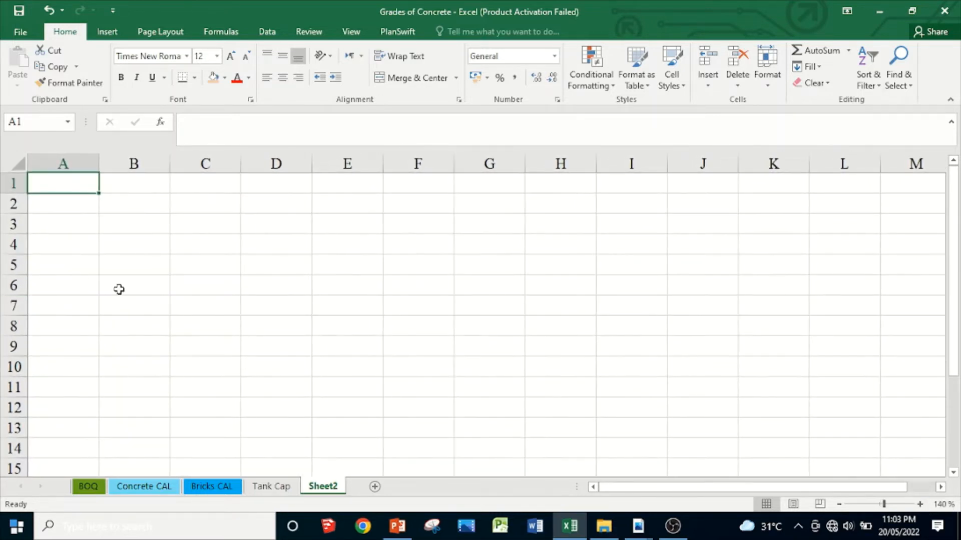
Enter the title "Rectangular Tank Capacity Calculator" in cell B5 of the new sheet
left_click(141, 270)
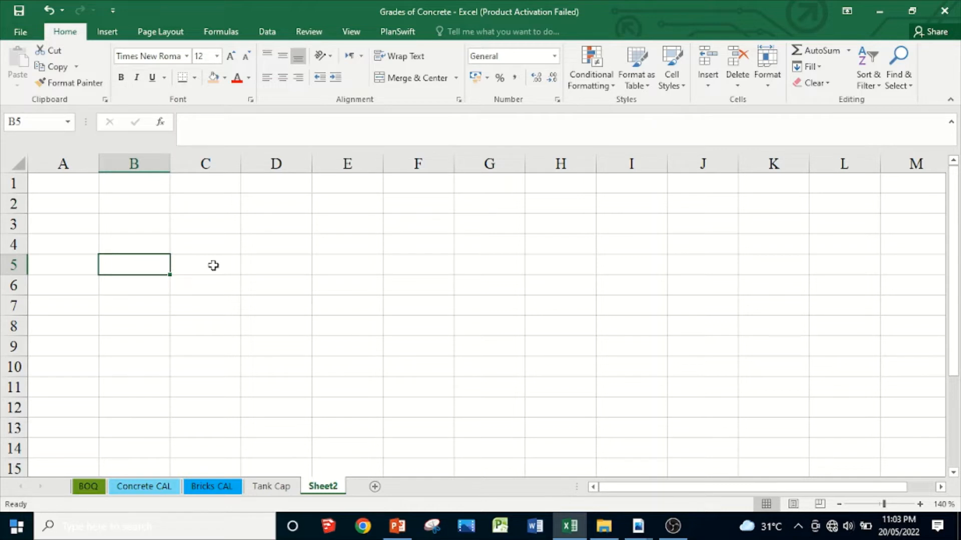
type("Recta")
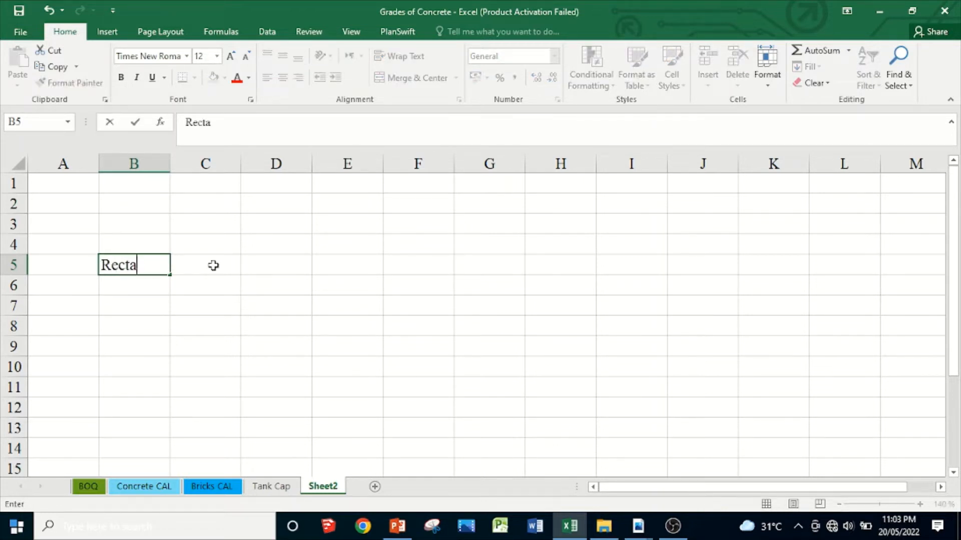
type("ngulat")
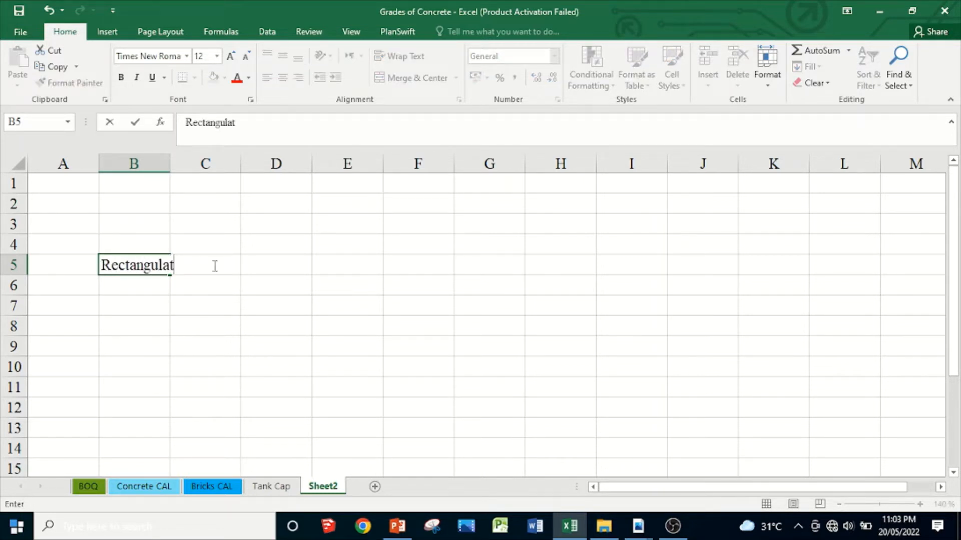
key("BackSpace")
type("r Tank Cap")
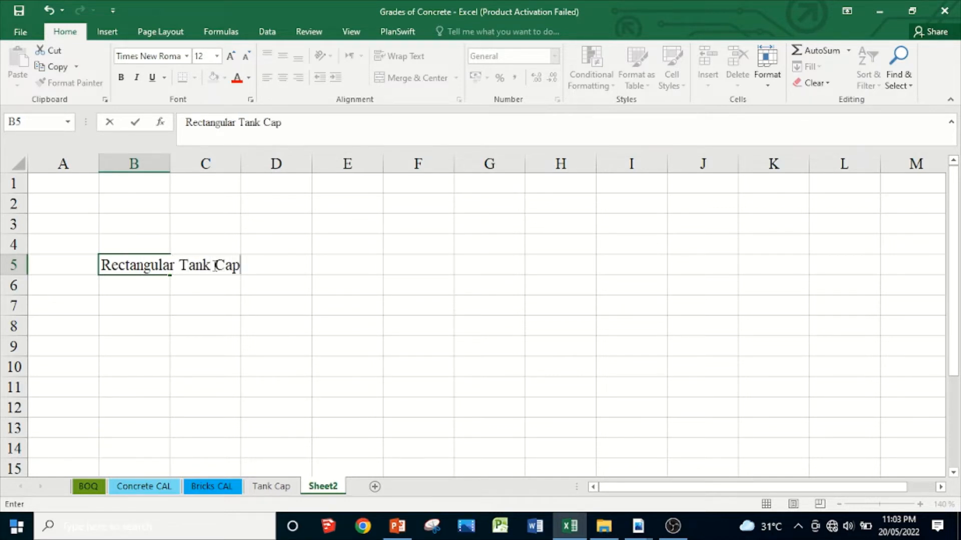
type("acity C")
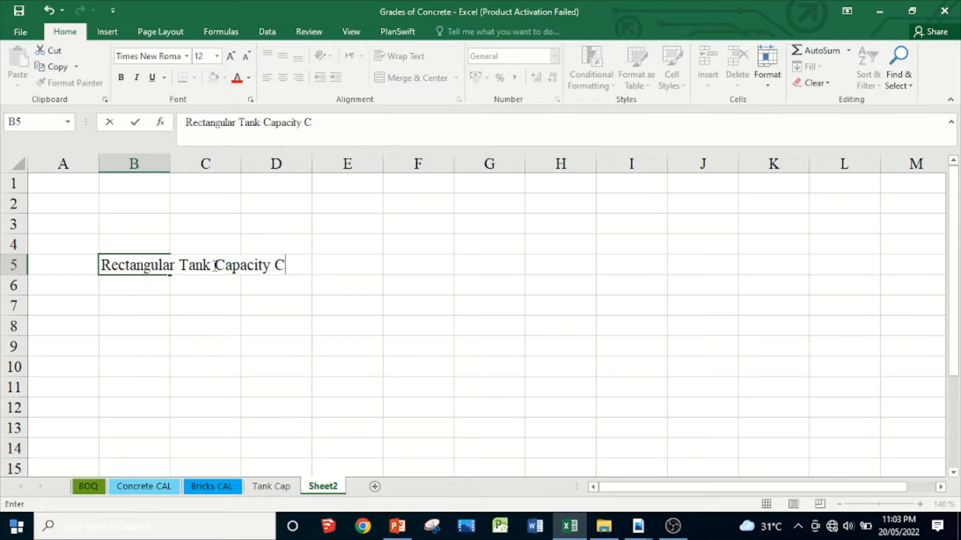
type("alculator")
key("BackSpace")
key("BackSpace")
type("or")
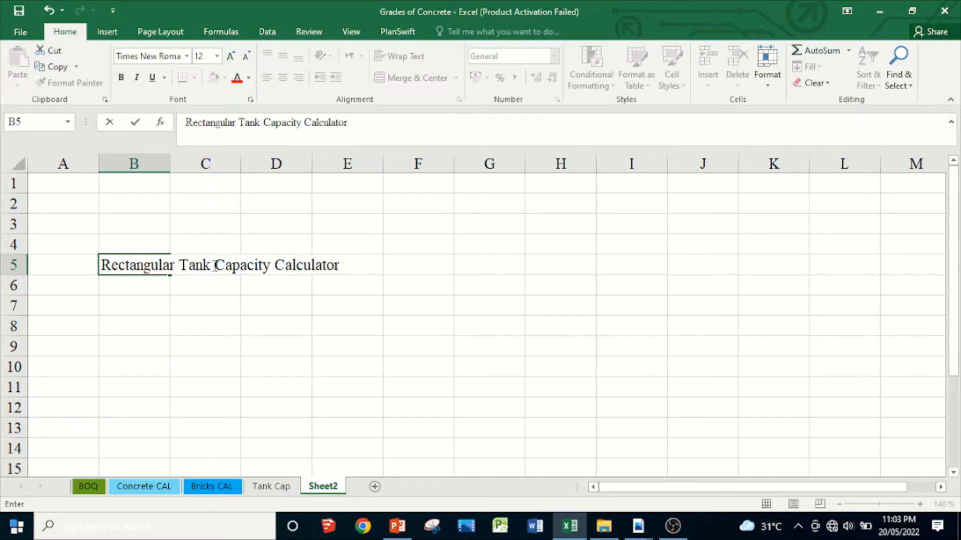
key("Return")
key("Left")
key("Right")
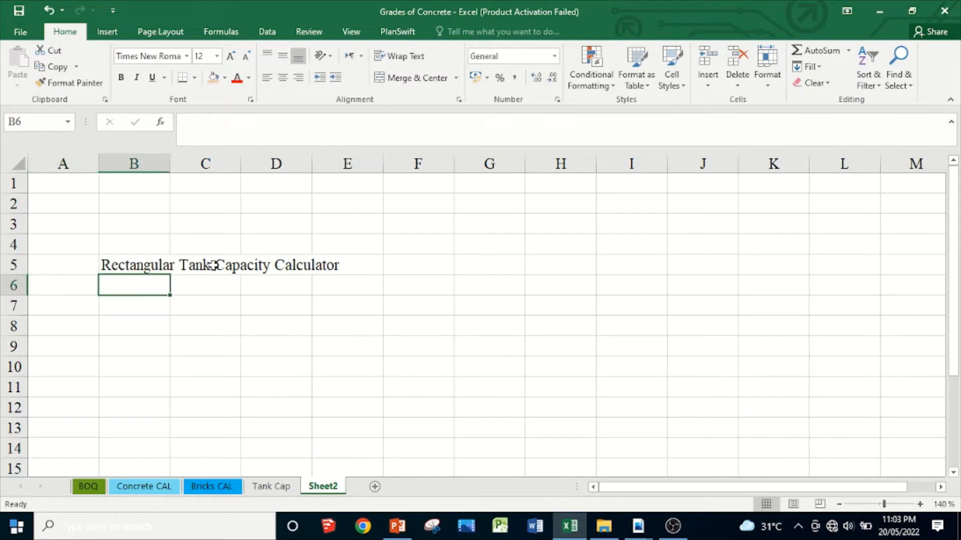
Enter the dimension labels Length, Width and Height in cells B6 to B8, below the title
type("Length")
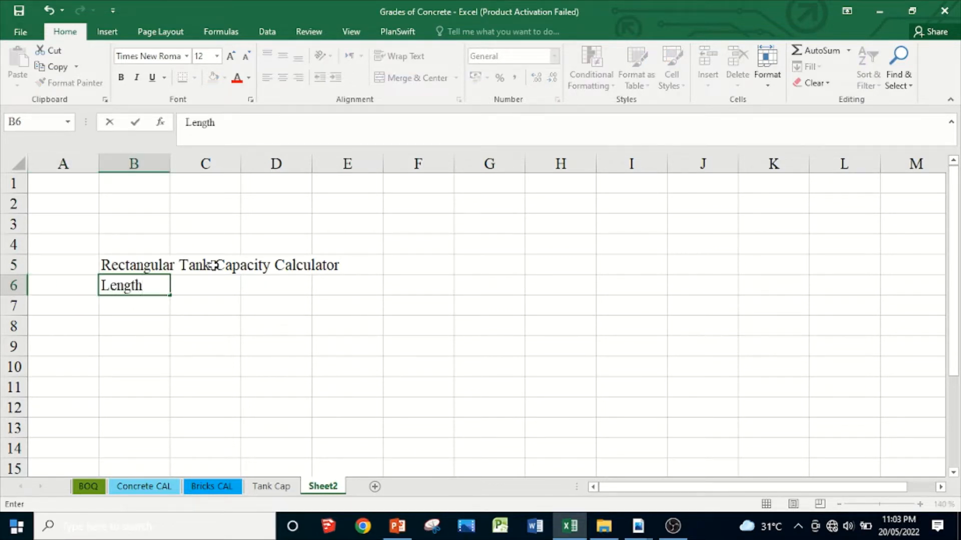
key("Return")
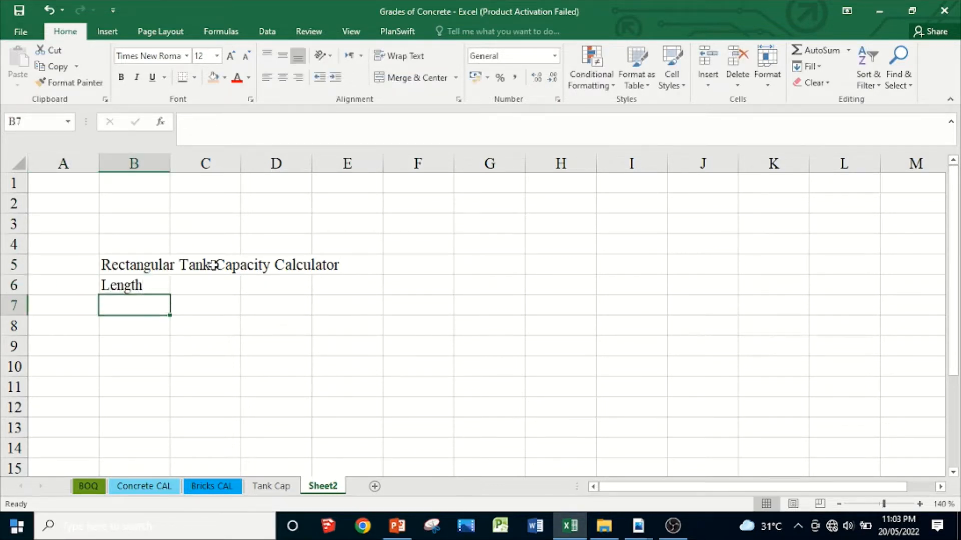
type("H")
key("BackSpace")
type("Width")
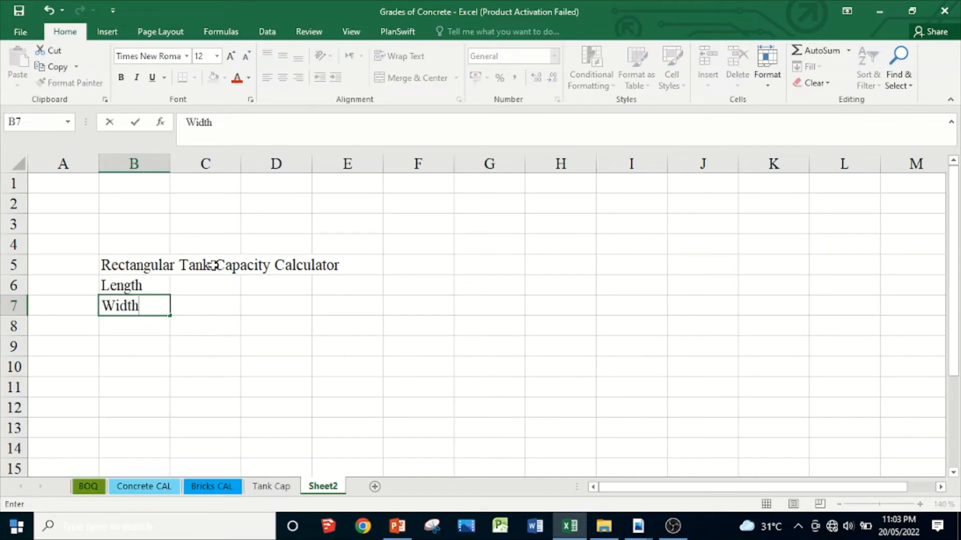
key("Return")
type("Hei")
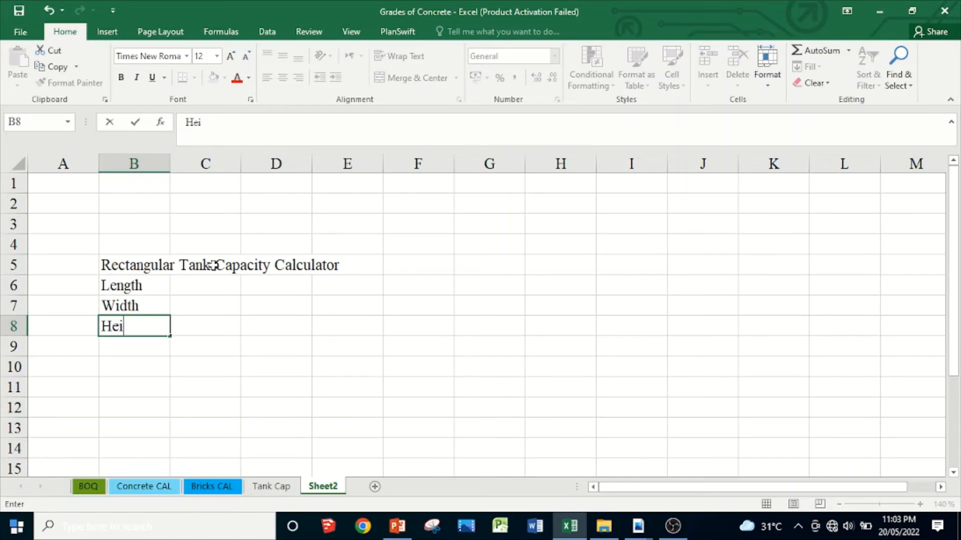
type("ght")
key("Return")
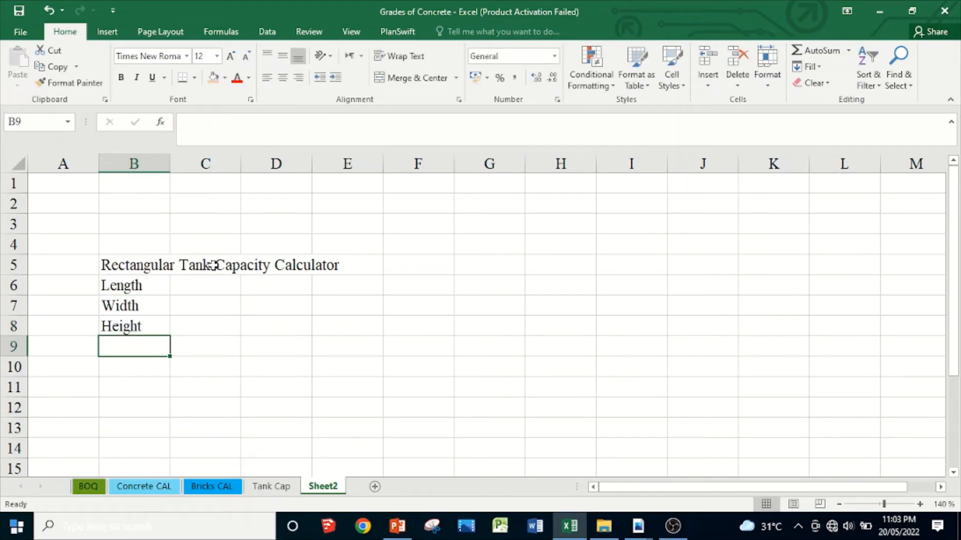
Enter the label "Volume in Cft" in cell B9, below Height
type("C")
key("BackSpace")
type("Volume")
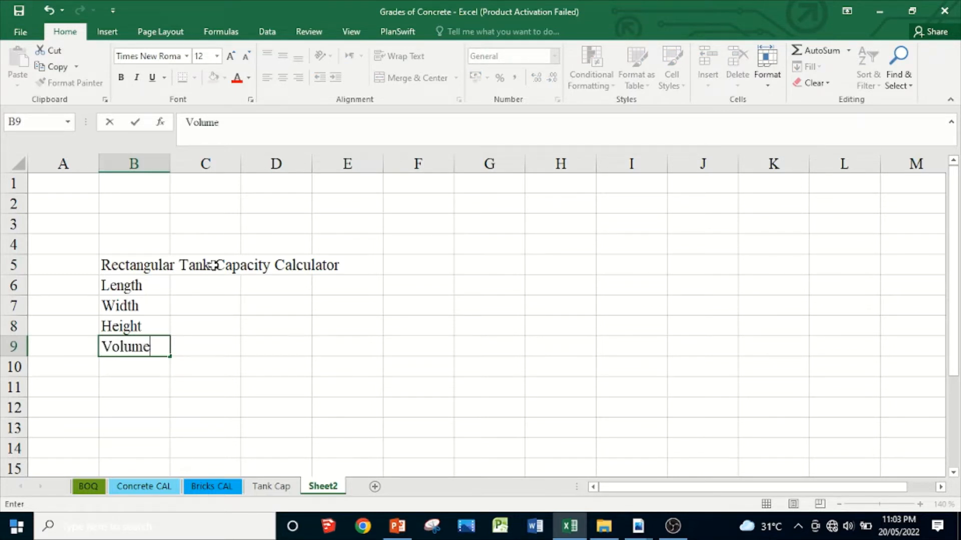
type(" in Cft")
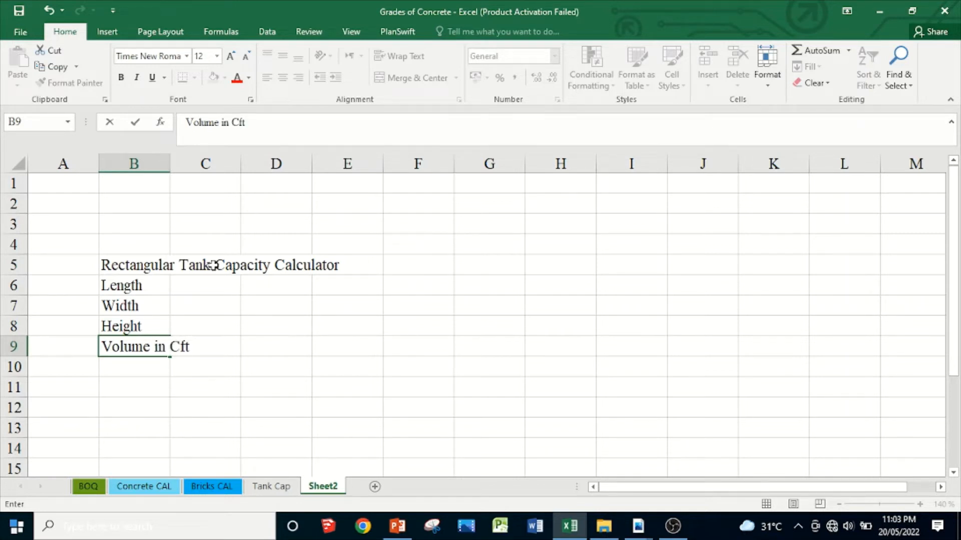
key("Return")
Enter the label "Capacity in Liters" in cell B10, below the volume label
type("V")
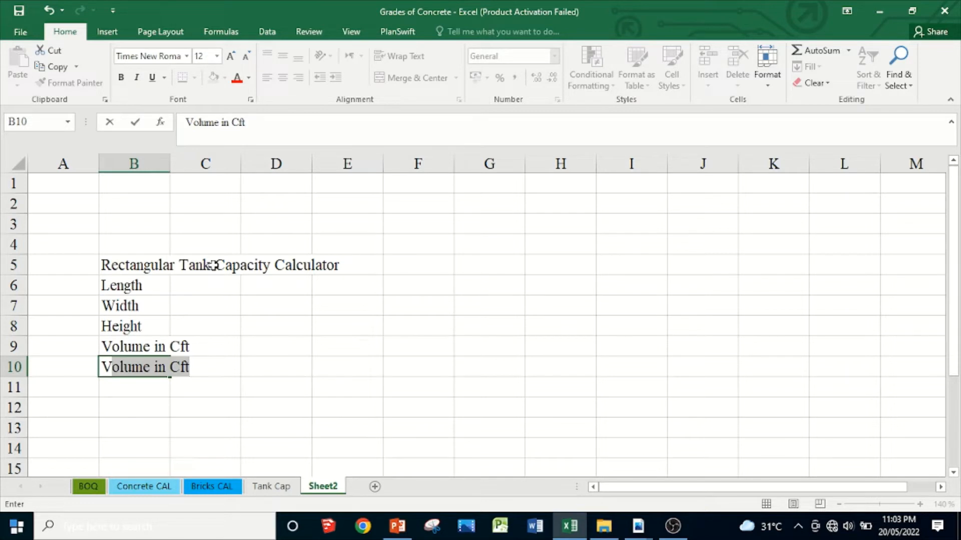
key("BackSpace")
key("BackSpace")
type("Capc")
key("BackSpace")
type("acit")
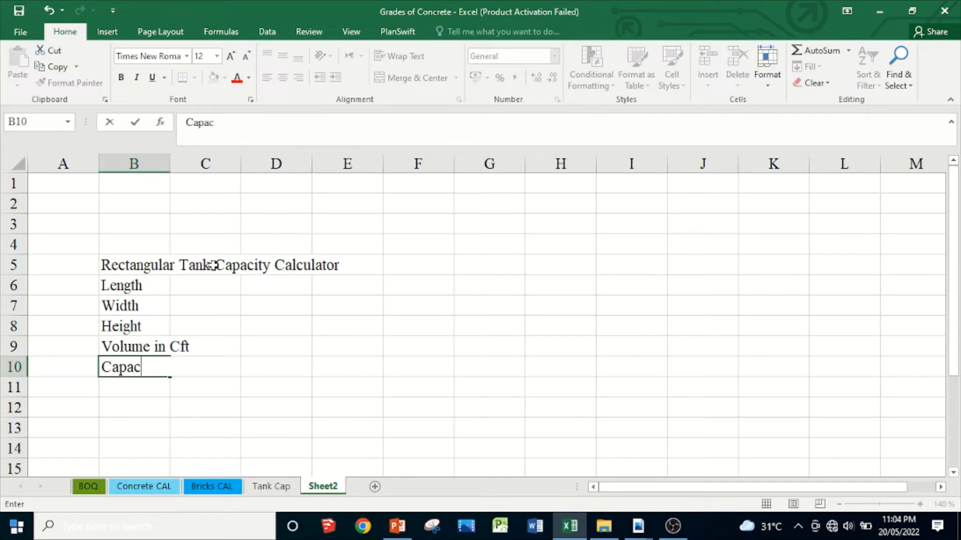
key("BackSpace")
type("ty in l")
key("BackSpace")
type("Litr")
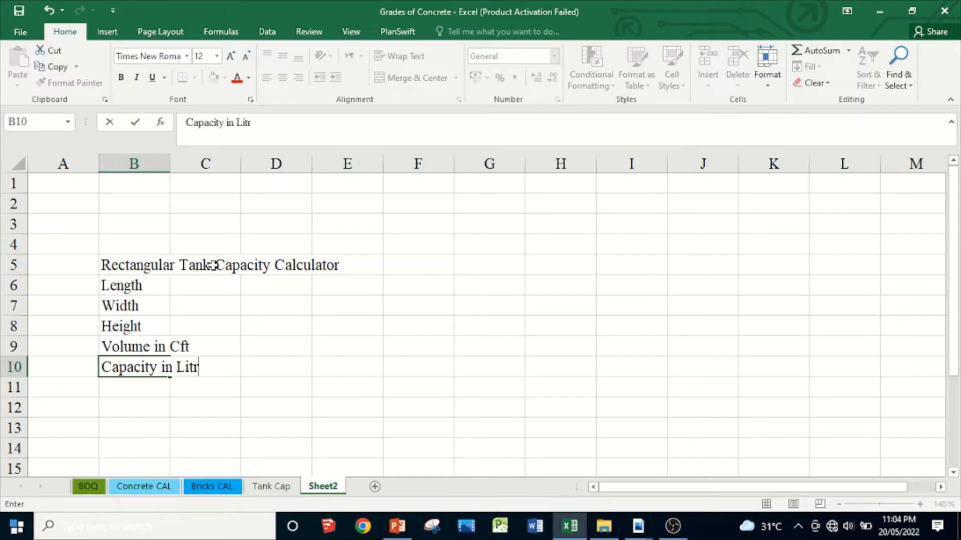
key("BackSpace")
type("ers")
key("Return")
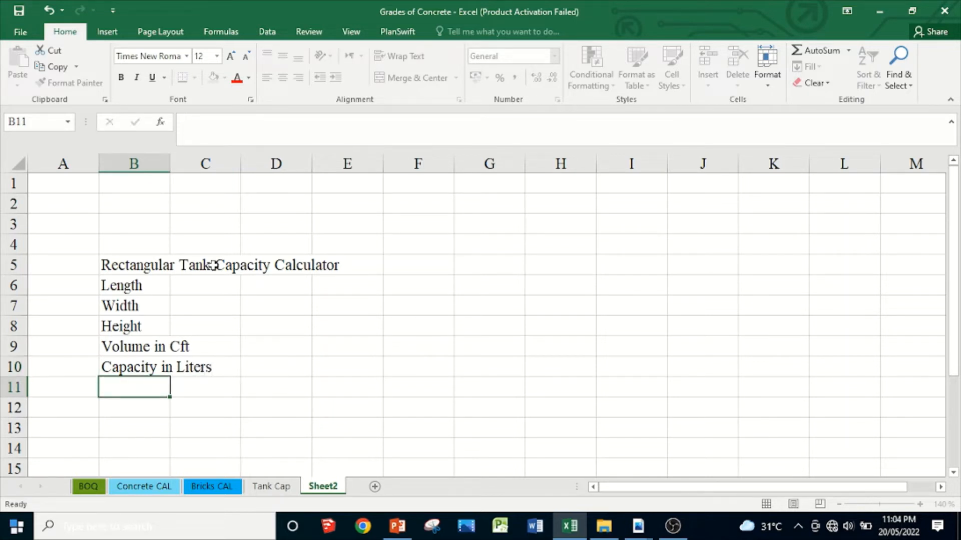
Enter the label "Capacity in Gallons" in cell B11, below the liters label
type("Capc")
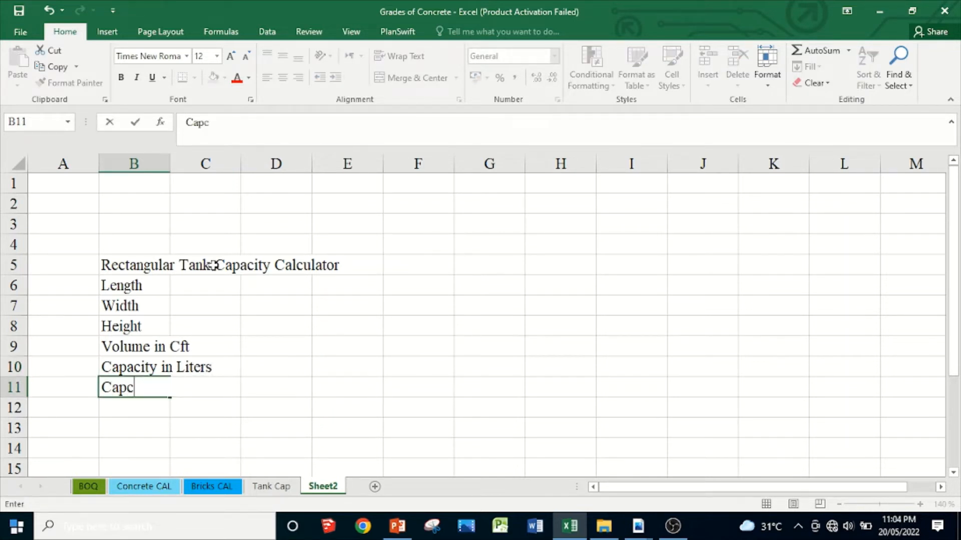
key("BackSpace")
type("acity in Gallons")
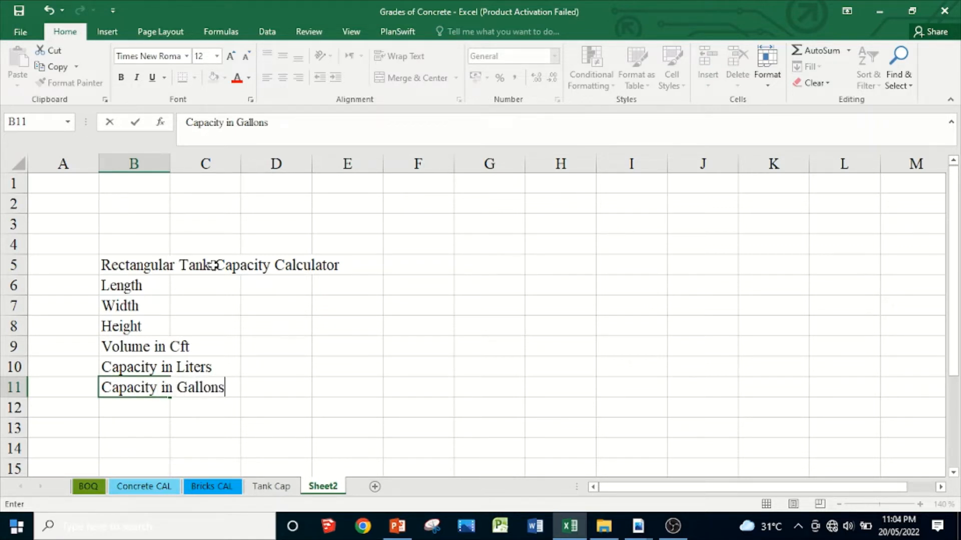
key("Return")
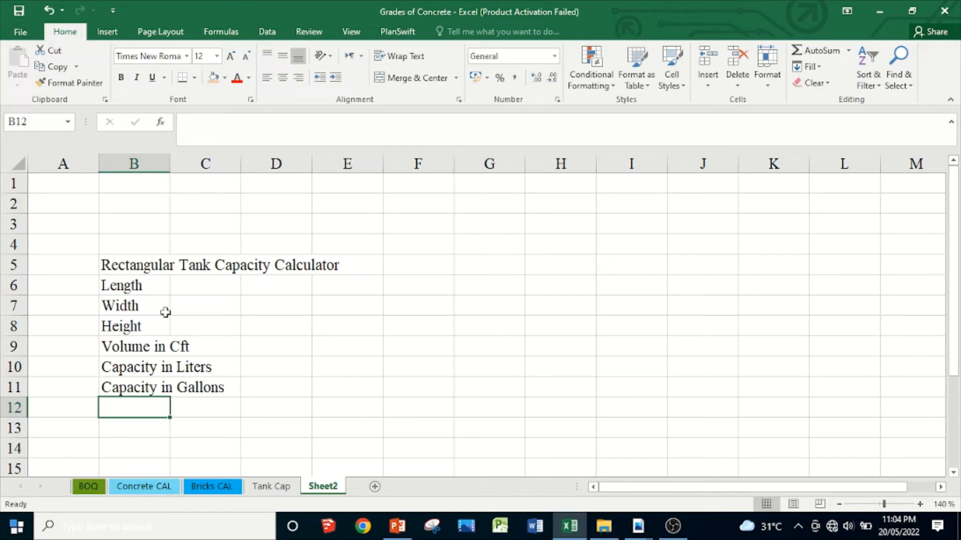
Merge and center the Length, Width and Height labels, each across columns B and C in rows 6 to 8
left_click_drag(125, 286, 179, 283)
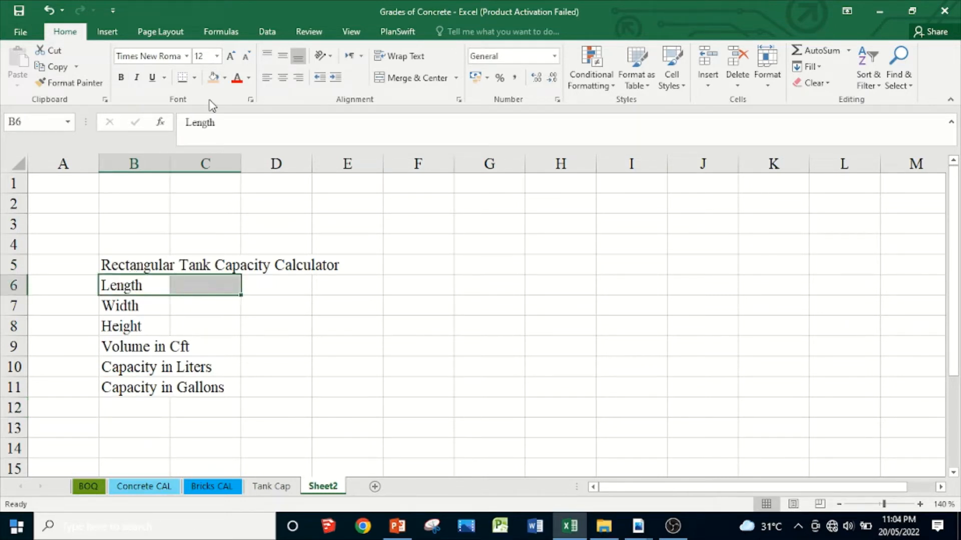
left_click(417, 78)
left_click_drag(110, 305, 210, 326)
left_click(400, 79)
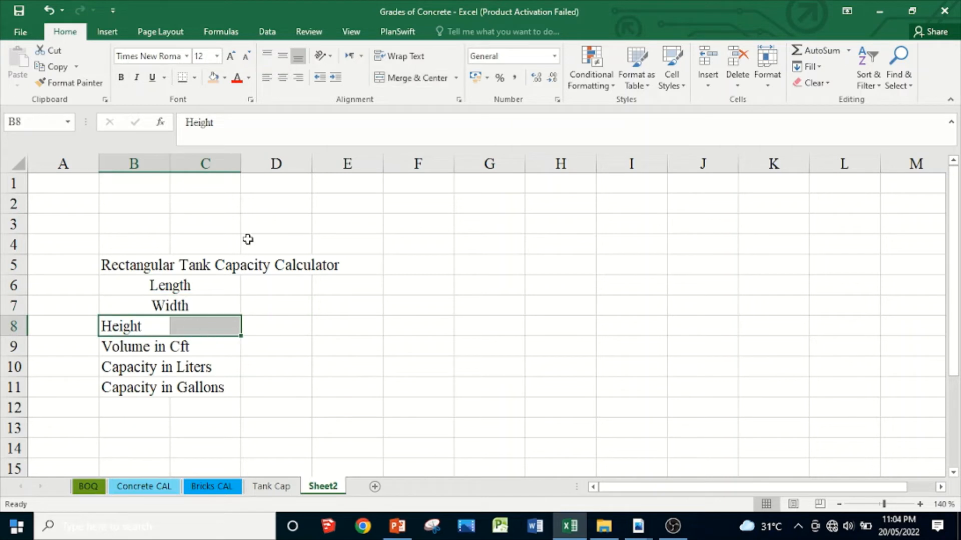
left_click(405, 79)
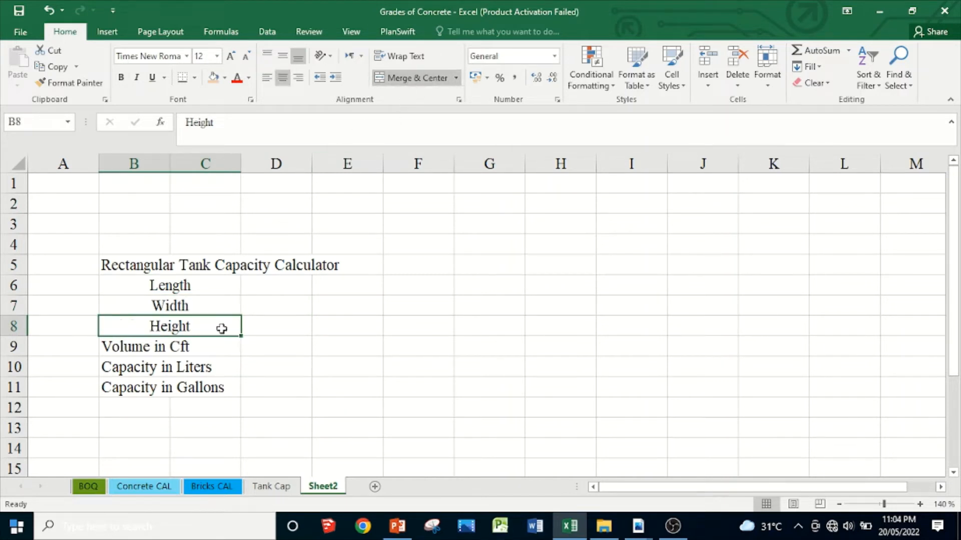
Merge and center the volume, liters and gallons labels, each across columns B and C in rows 9 to 11
left_click_drag(140, 349, 181, 343)
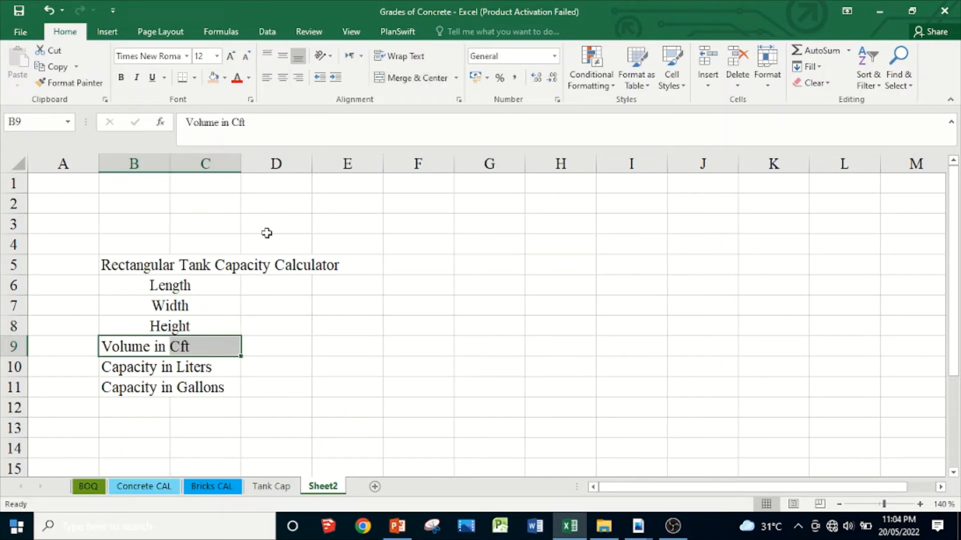
left_click(400, 79)
left_click_drag(114, 367, 220, 367)
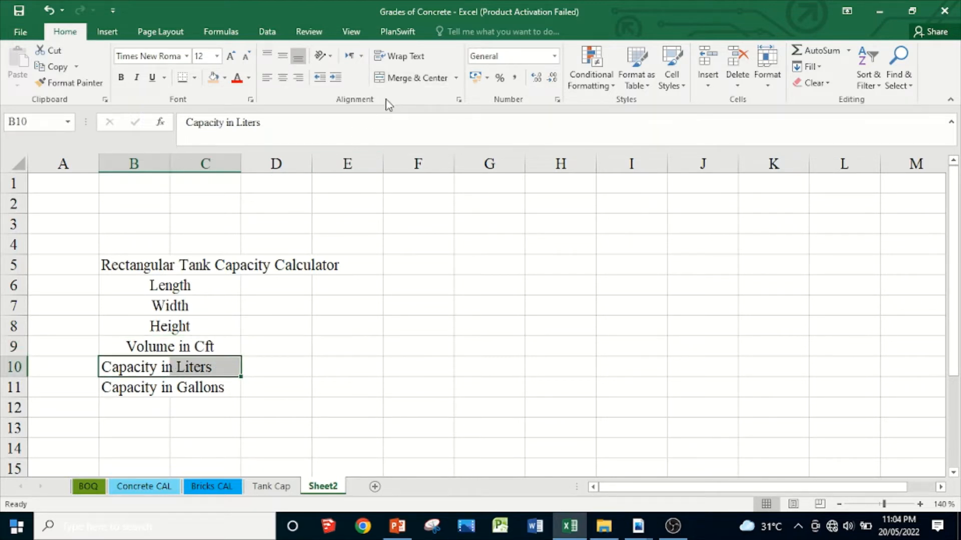
left_click(400, 80)
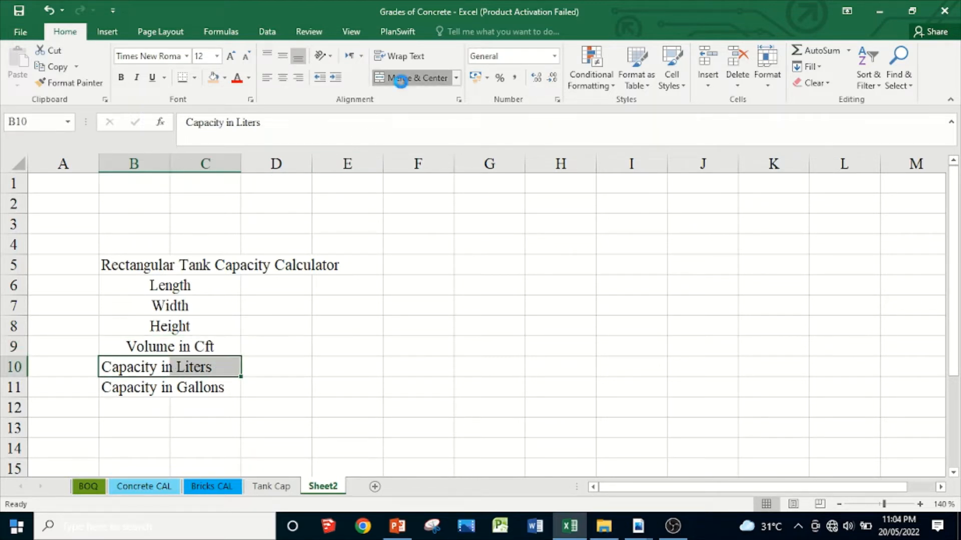
left_click(134, 389)
left_click_drag(165, 387, 210, 388)
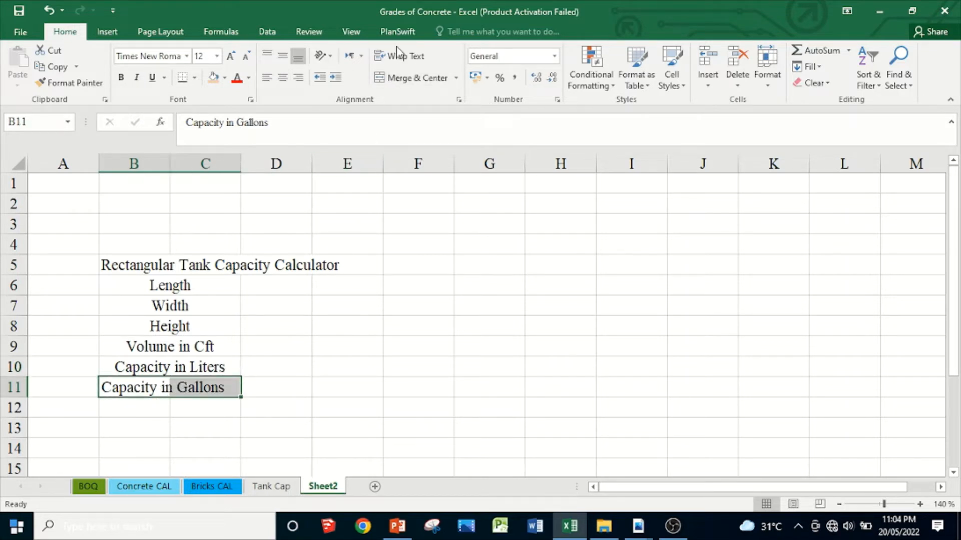
left_click(403, 78)
Center the contents of the calculator range B5:D11 and apply all borders to it
left_click(295, 287)
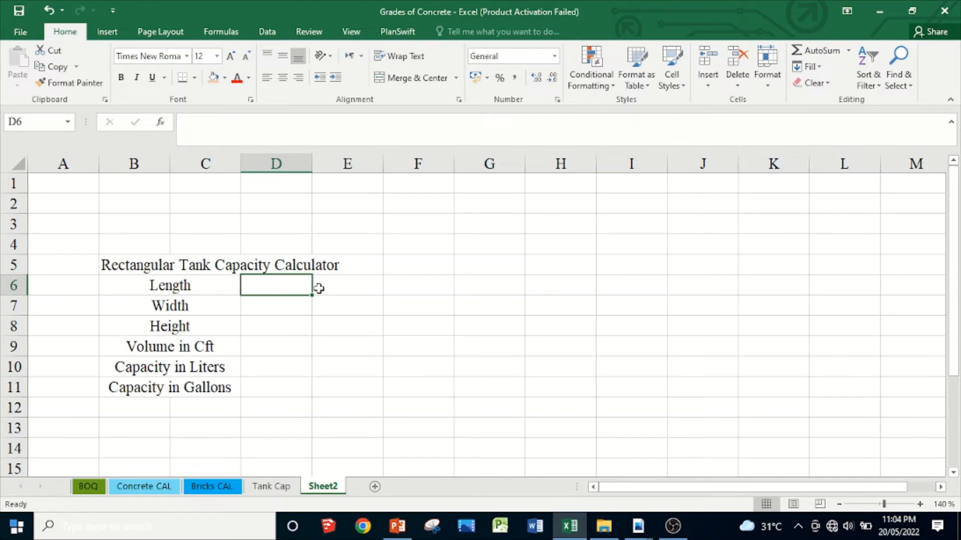
left_click(88, 238)
left_click_drag(129, 262, 293, 385)
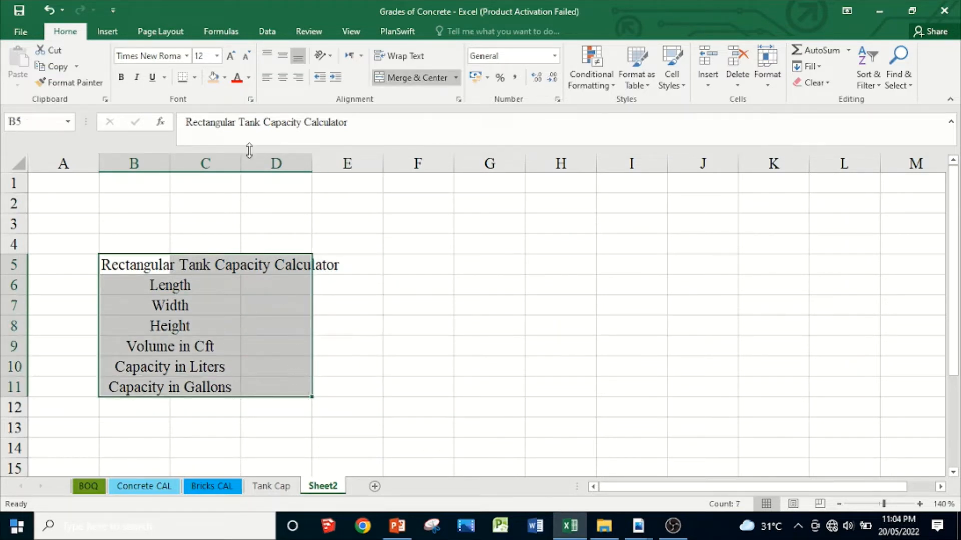
left_click(283, 78)
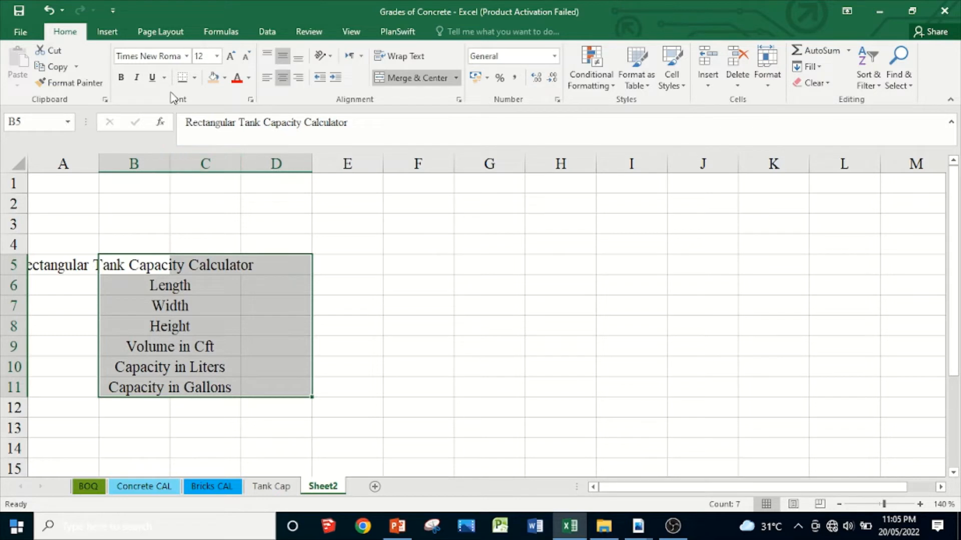
left_click(195, 80)
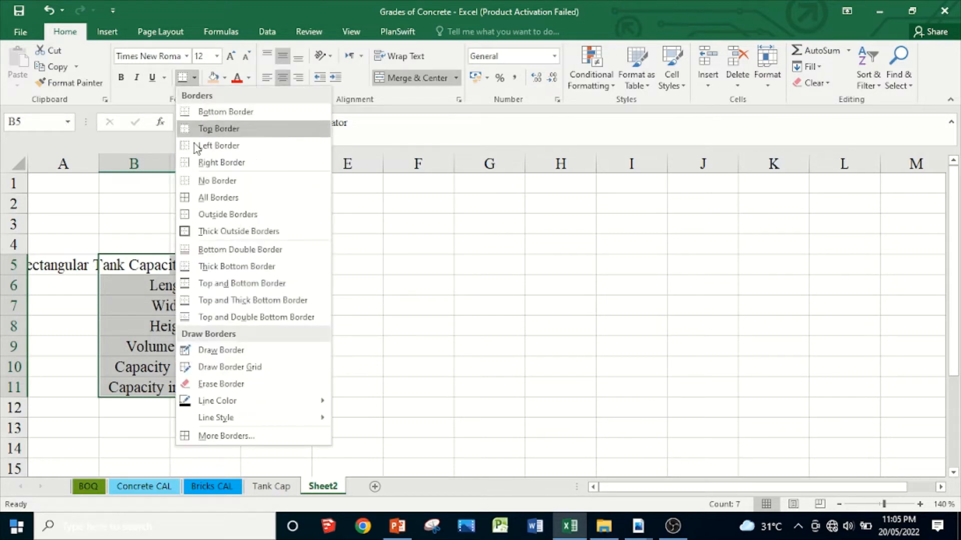
left_click(200, 197)
Merge and center the calculator title across B5:D5 and wrap its text
left_click_drag(130, 259, 257, 261)
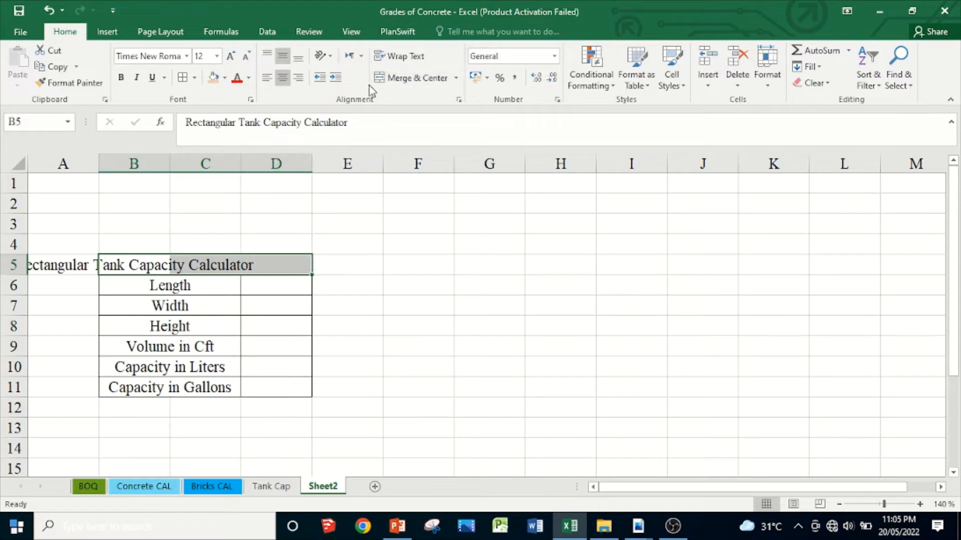
left_click(379, 77)
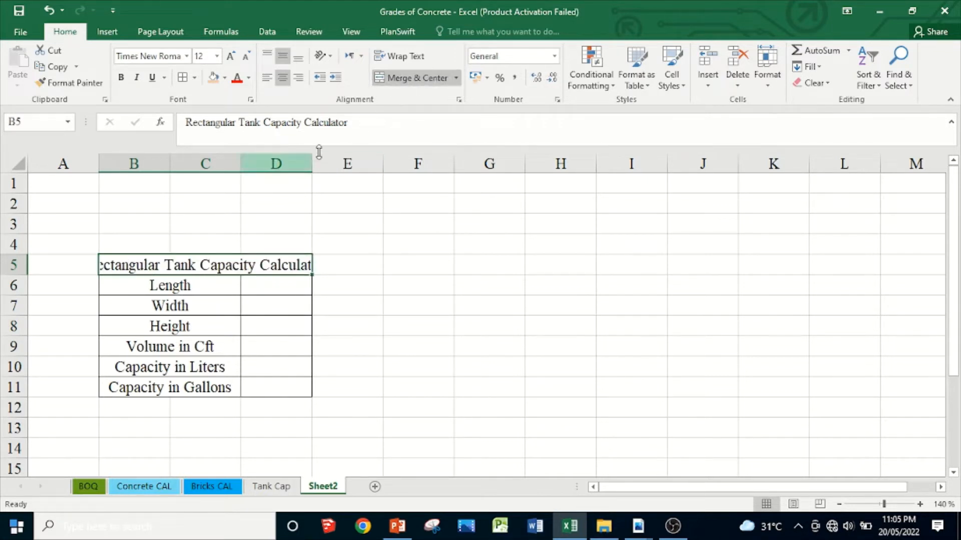
left_click(407, 56)
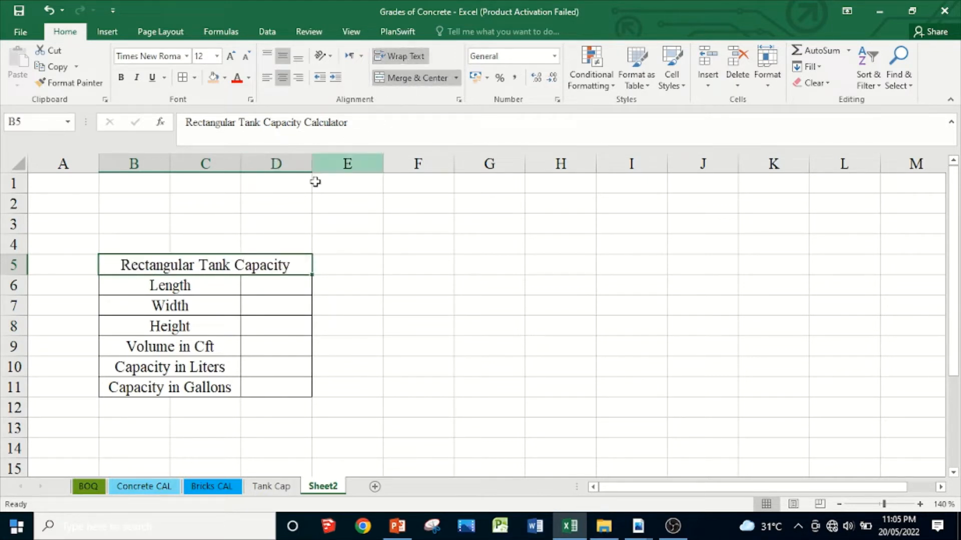
Make row 5 tall enough for the two-line title and fill the title cell with light orange
left_click_drag(24, 275, 25, 286)
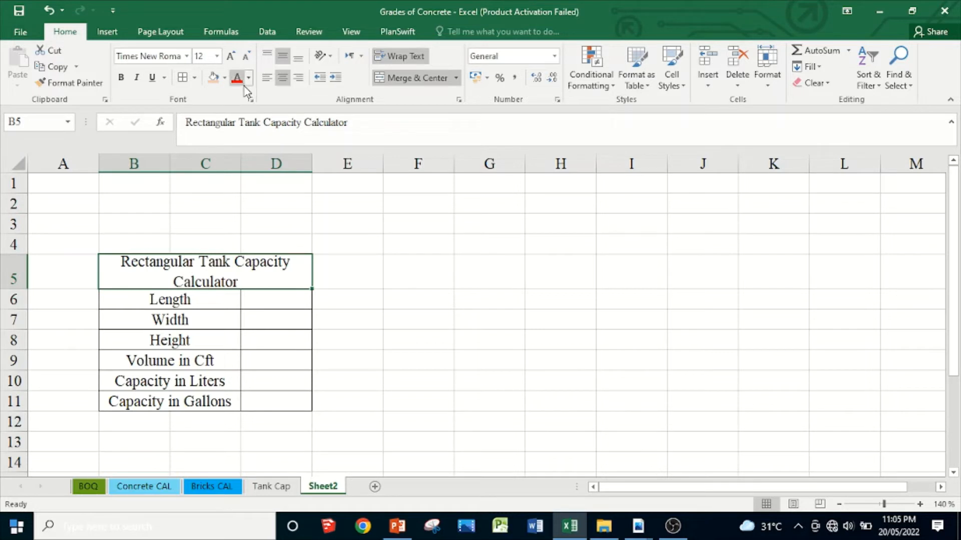
left_click(216, 80)
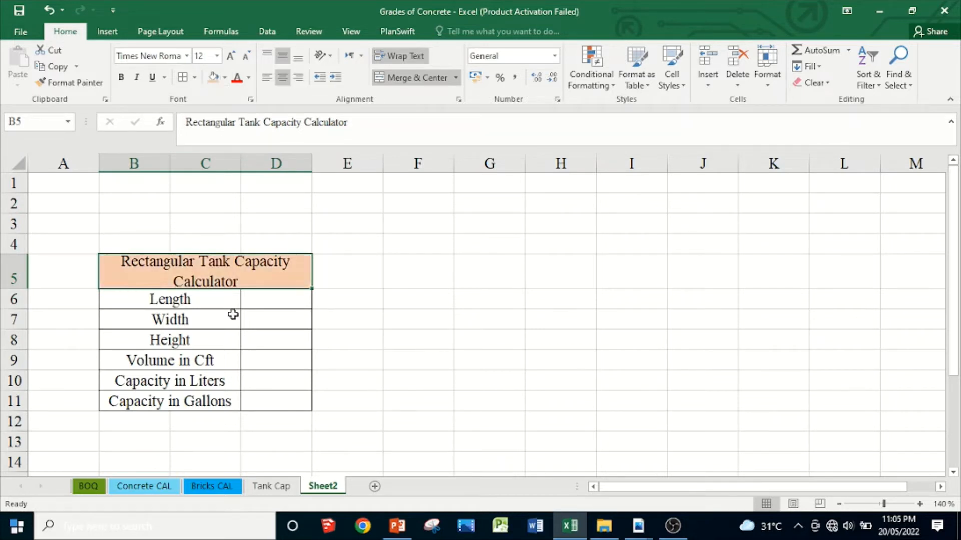
left_click(228, 314)
left_click(221, 301)
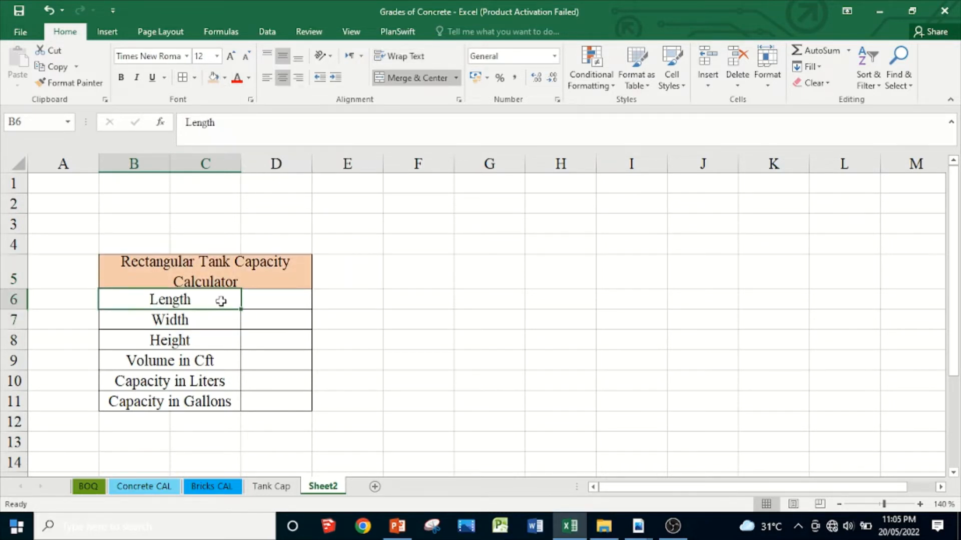
Enter the tank dimensions in D6 to D8: length 10, width 8 and height 5
left_click(265, 299)
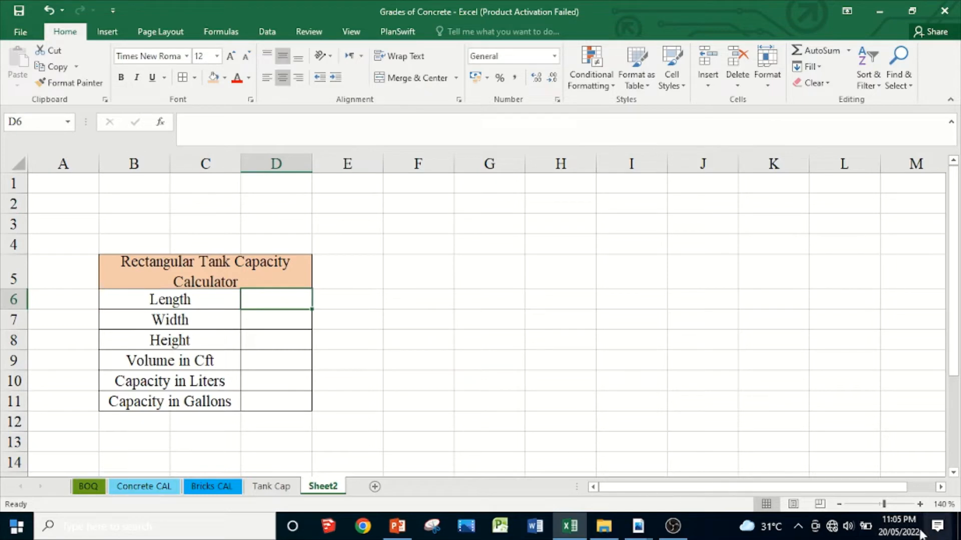
left_click(920, 505)
left_click(920, 504)
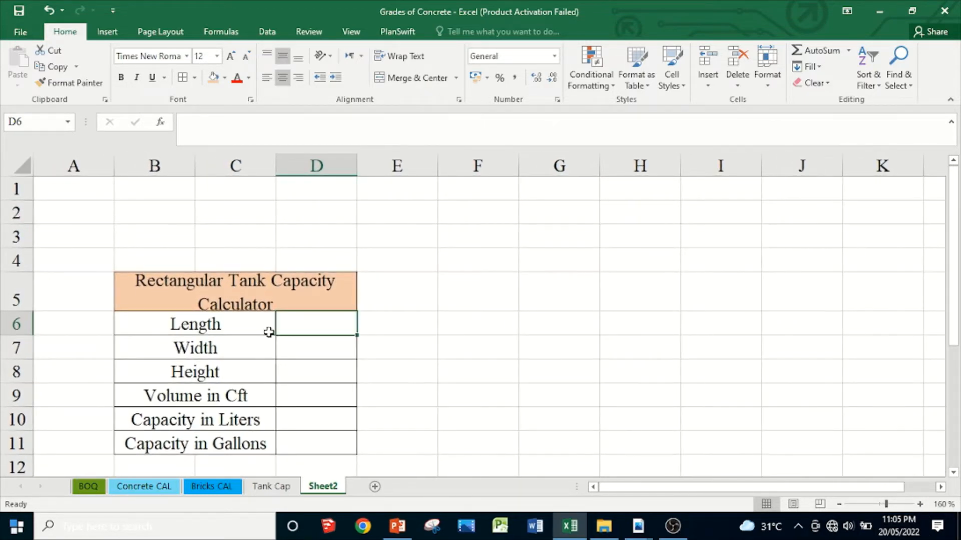
left_click_drag(956, 228, 956, 253)
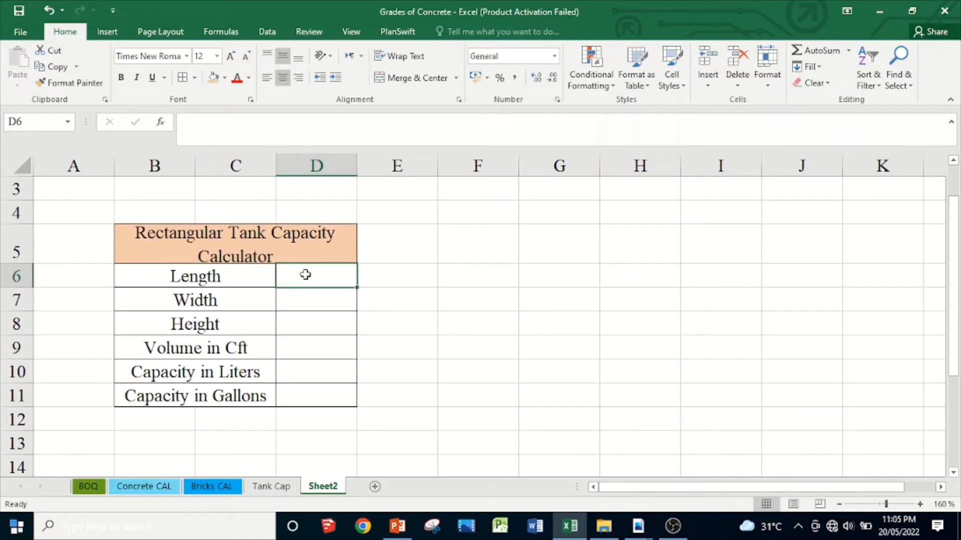
type("10")
key("Return")
type("8")
key("Return")
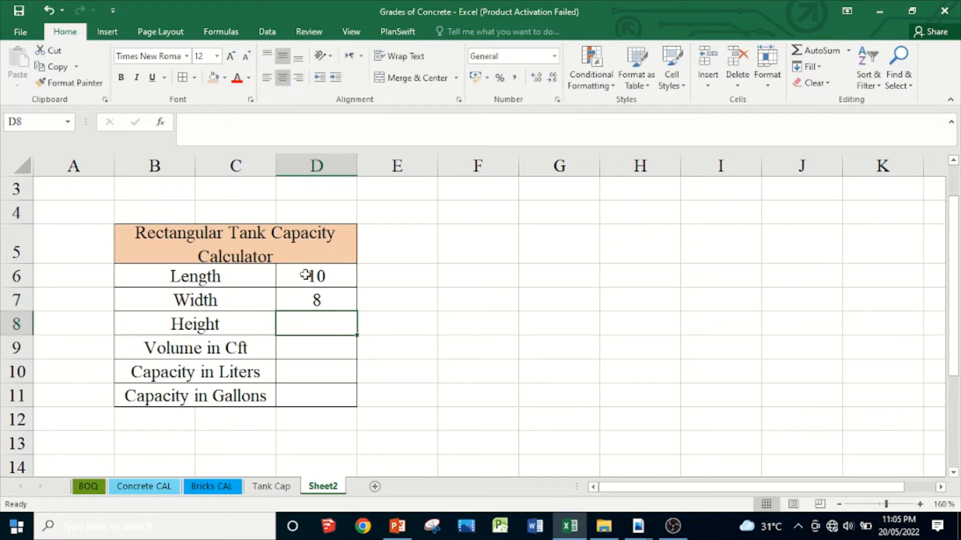
type("5")
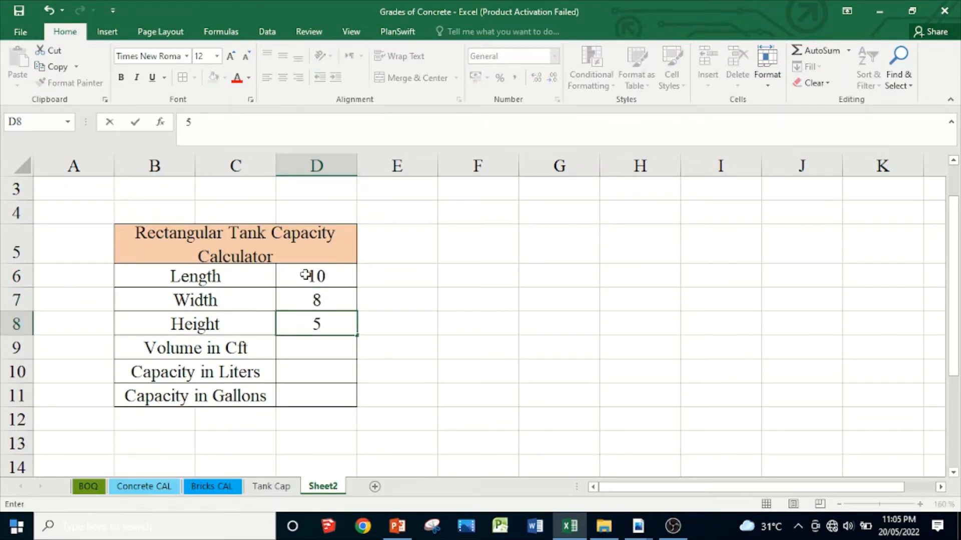
key("Return")
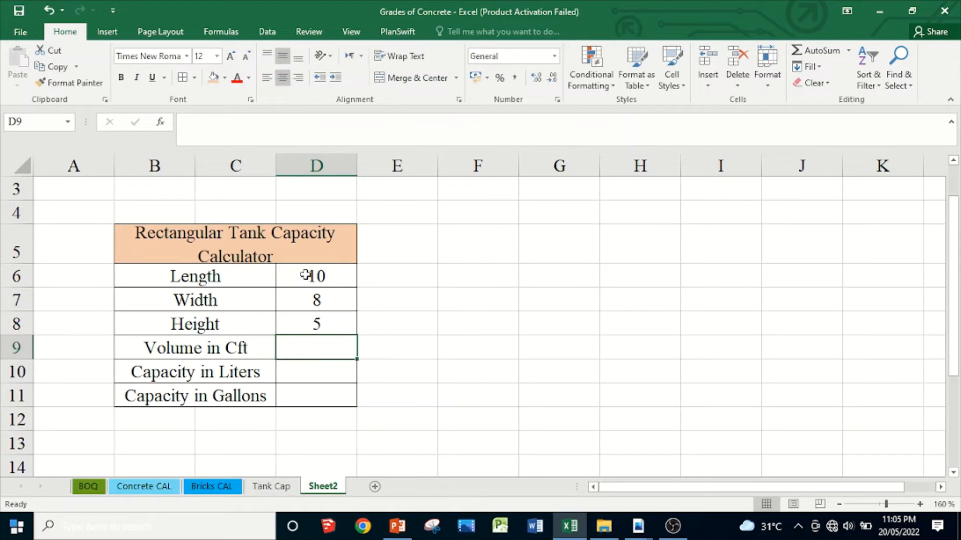
Calculate the volume in cell D9 with the formula =D6*D7*D8
type("=")
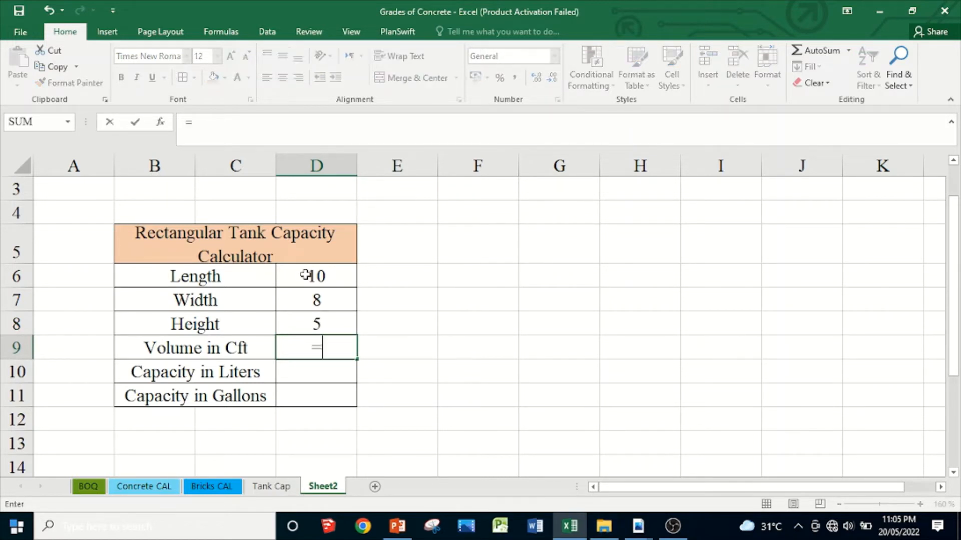
left_click(311, 275)
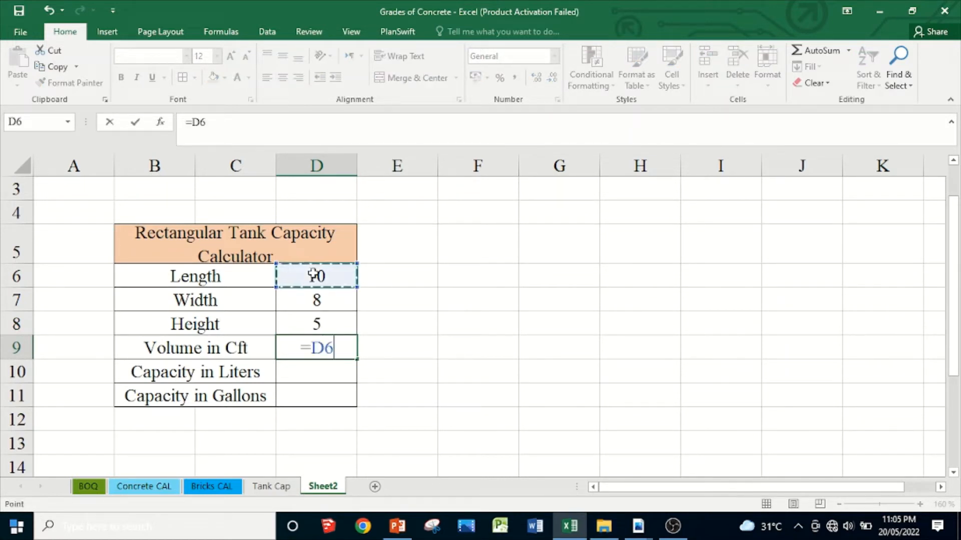
type("*")
left_click(320, 303)
type("*")
left_click(320, 325)
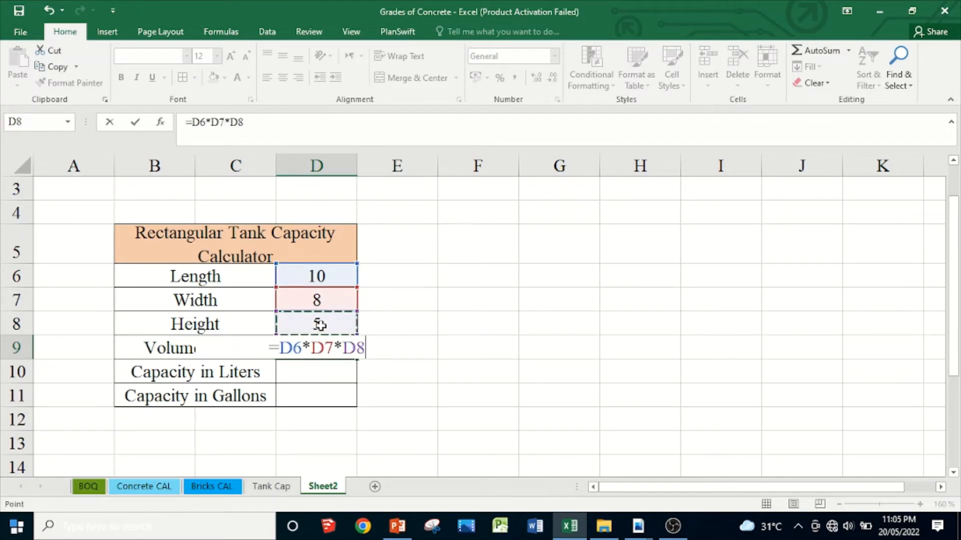
key("Return")
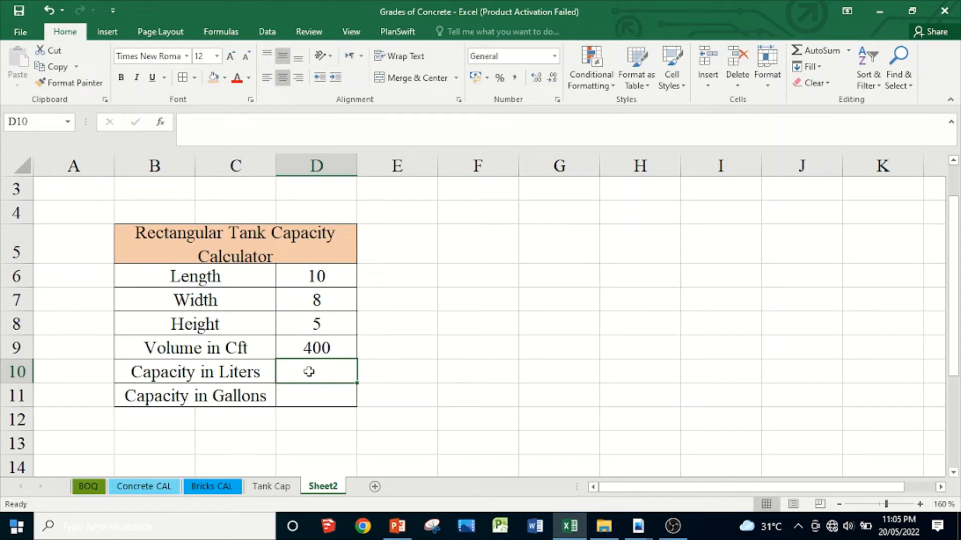
Calculate the capacity in liters in cell D10 with the formula =D9*28.31
type("=")
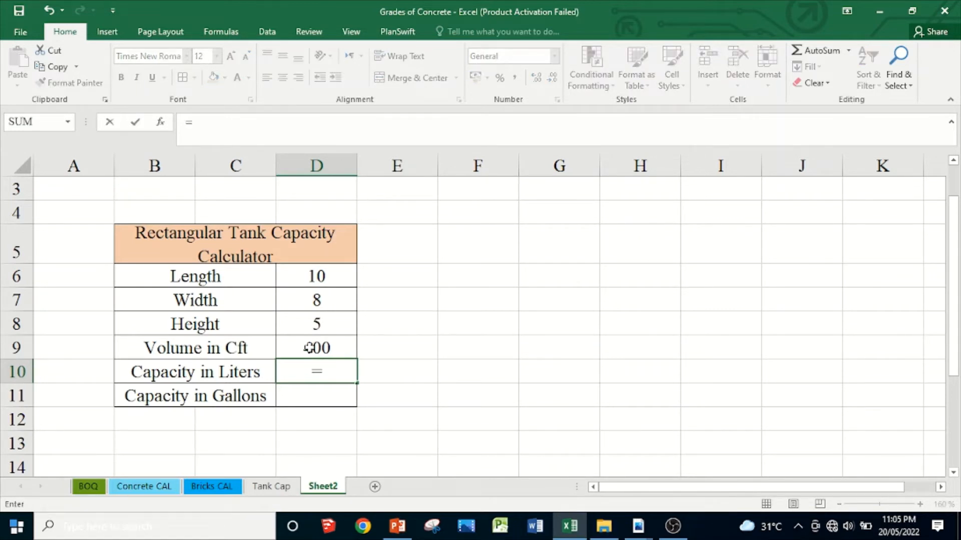
left_click(309, 347)
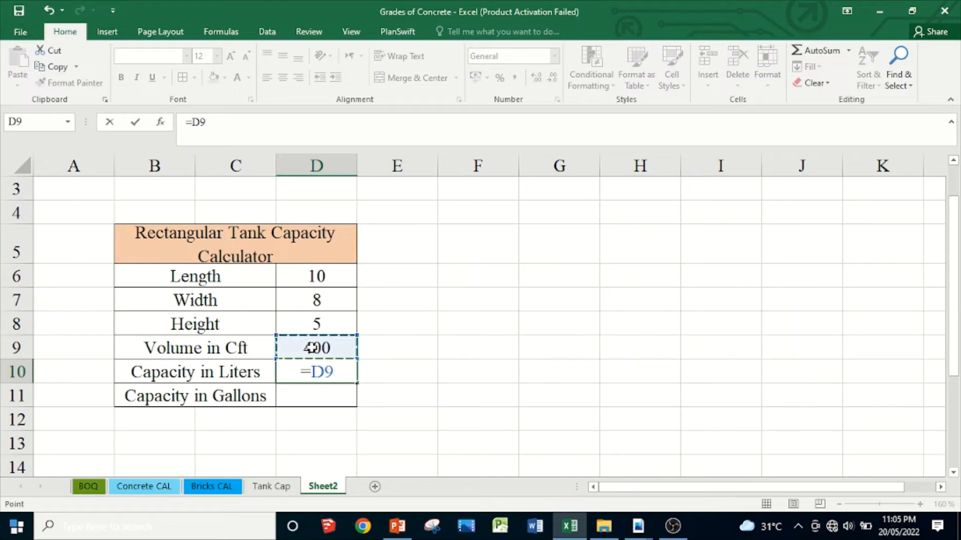
type("*28.31")
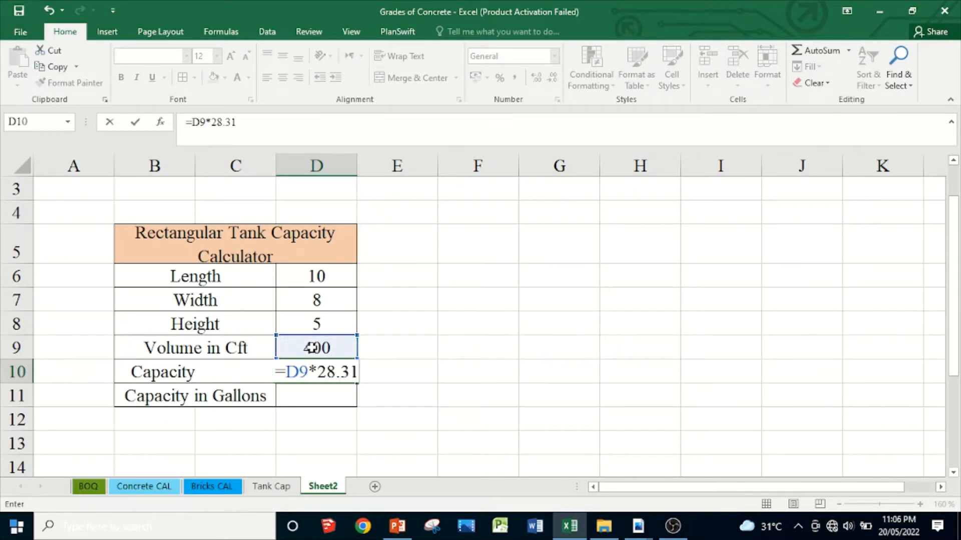
key("Return")
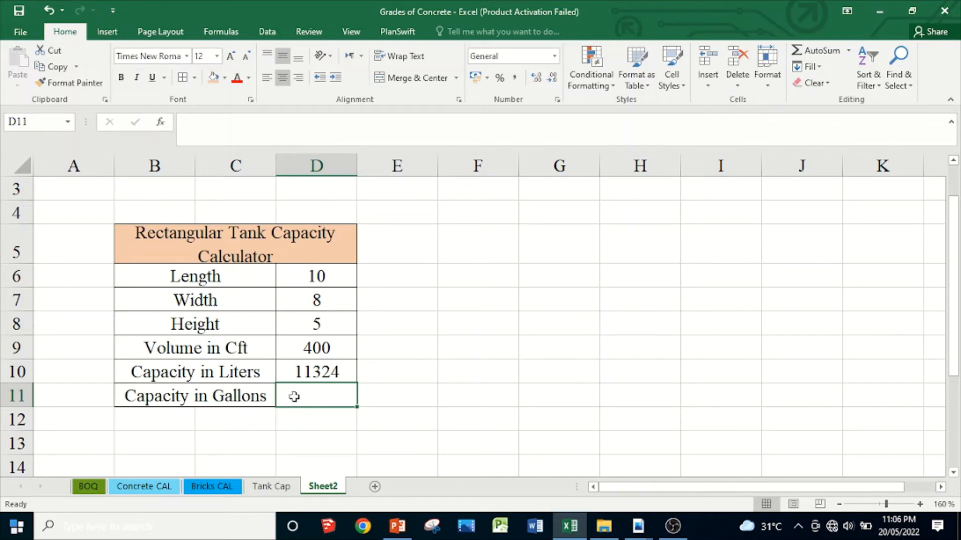
Calculate the capacity in gallons in cell D11 with the formula =D10/3.8
type("=")
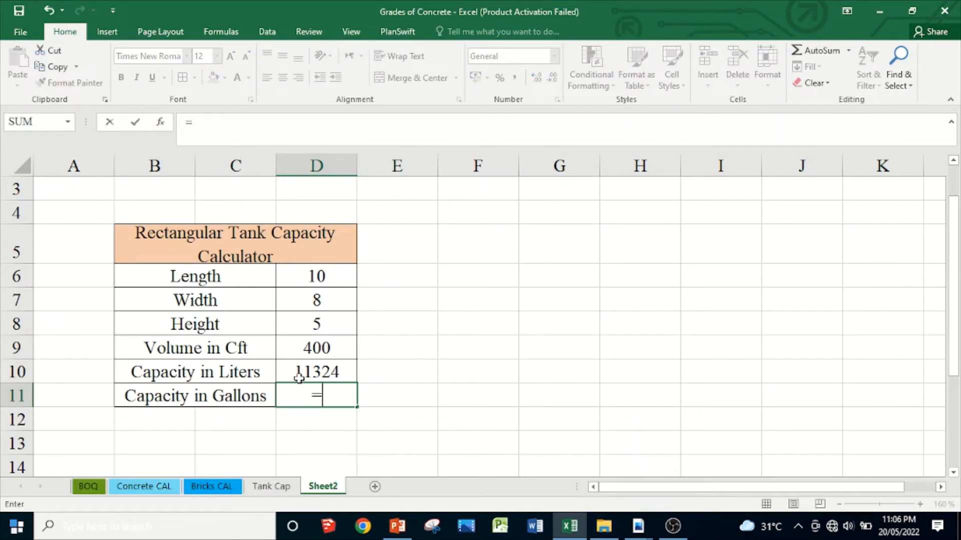
left_click(299, 378)
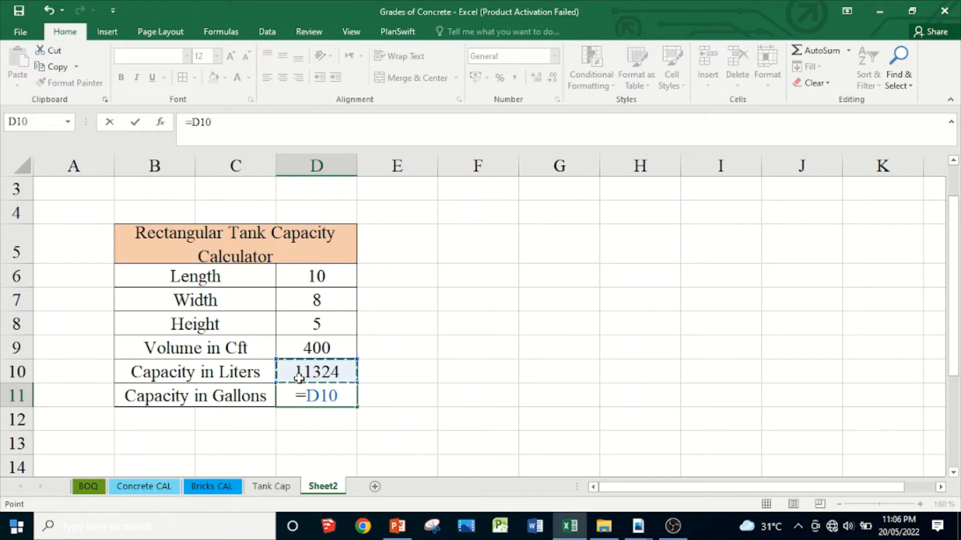
type("/3.8")
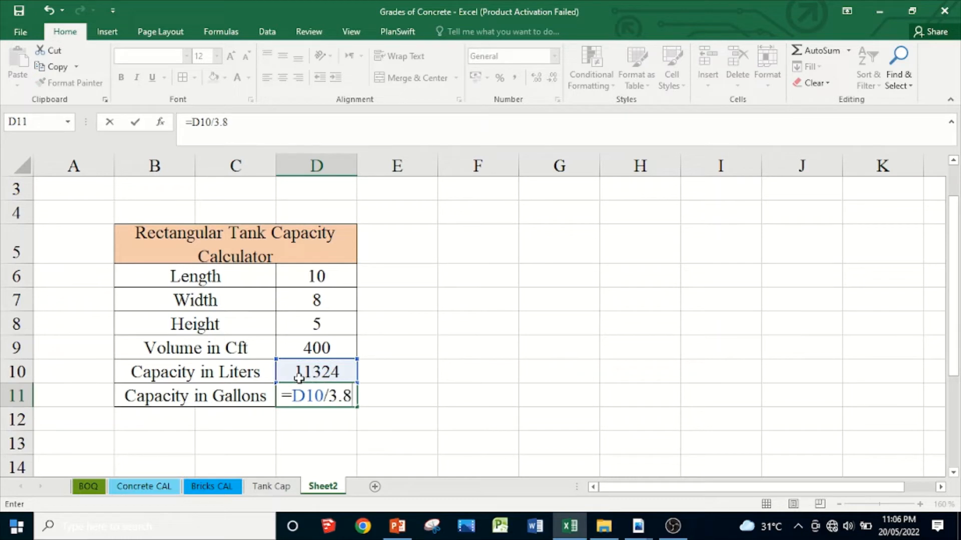
key("Return")
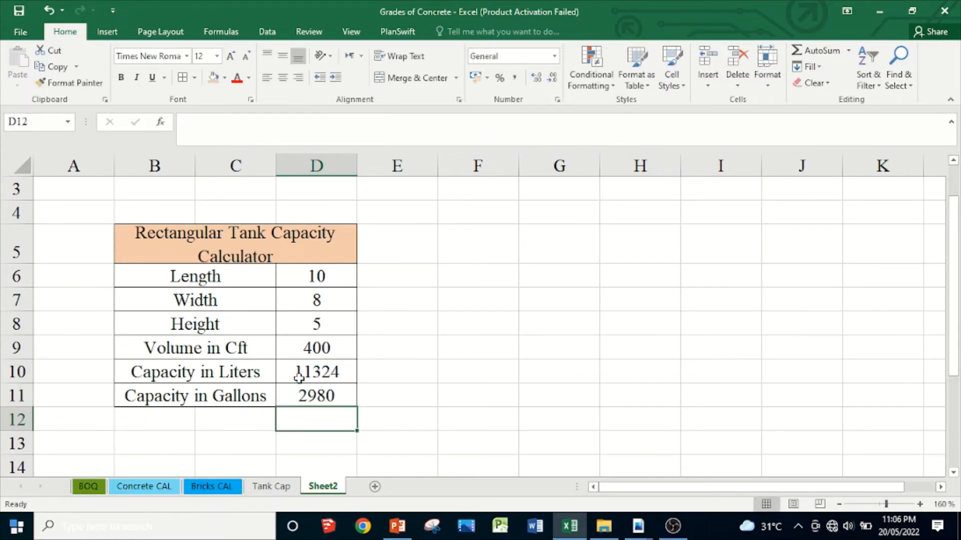
left_click(296, 394)
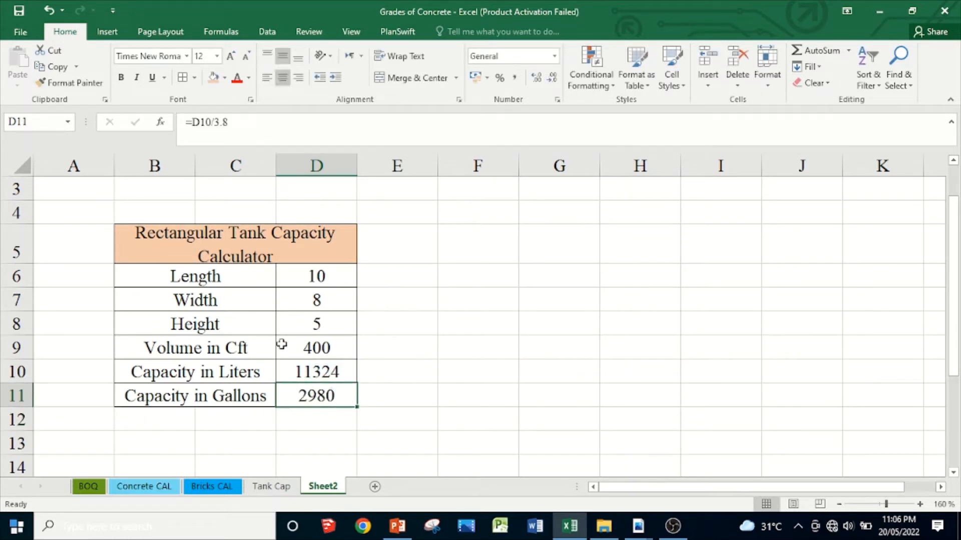
Color the text of the Length, Width and Height rows red and fill the volume and capacity rows with light orange
left_click(206, 278)
left_click_drag(206, 278, 317, 325)
left_click(237, 77)
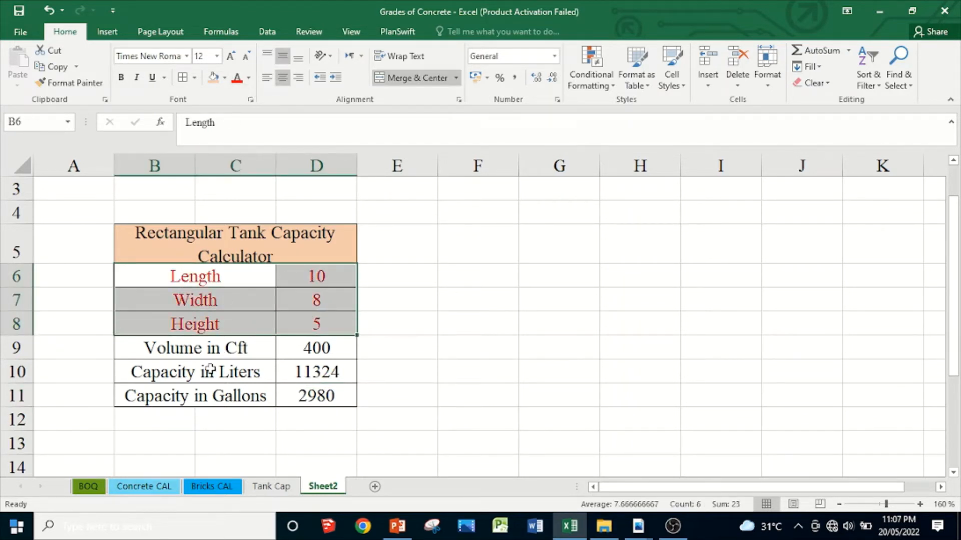
left_click_drag(197, 354, 309, 392)
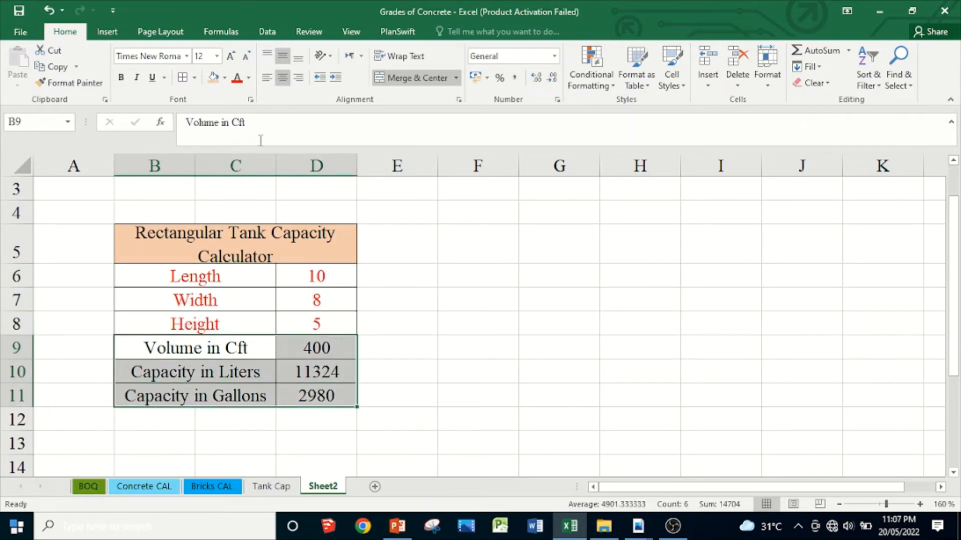
left_click(214, 77)
Make the labels and values of the Length, Width and Height rows bold
left_click_drag(189, 277, 313, 317)
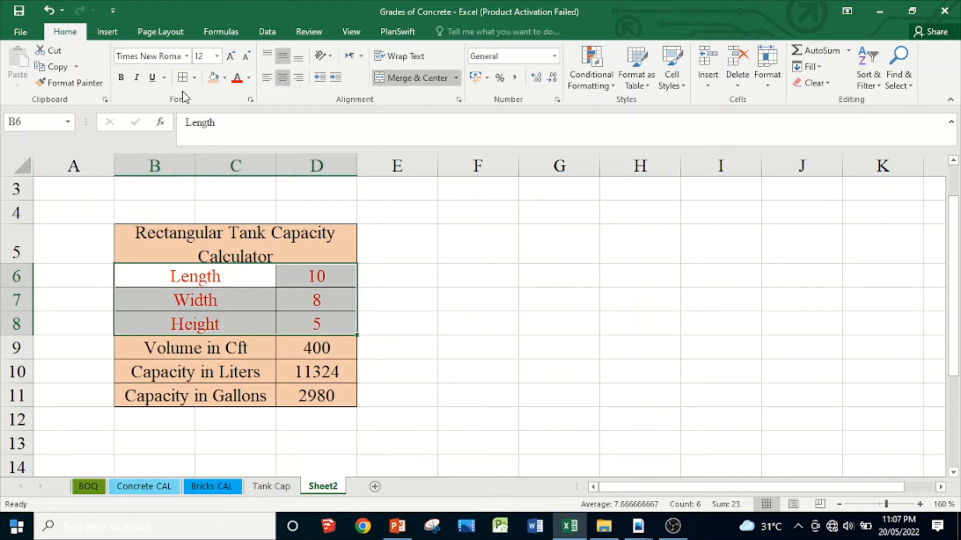
left_click(121, 78)
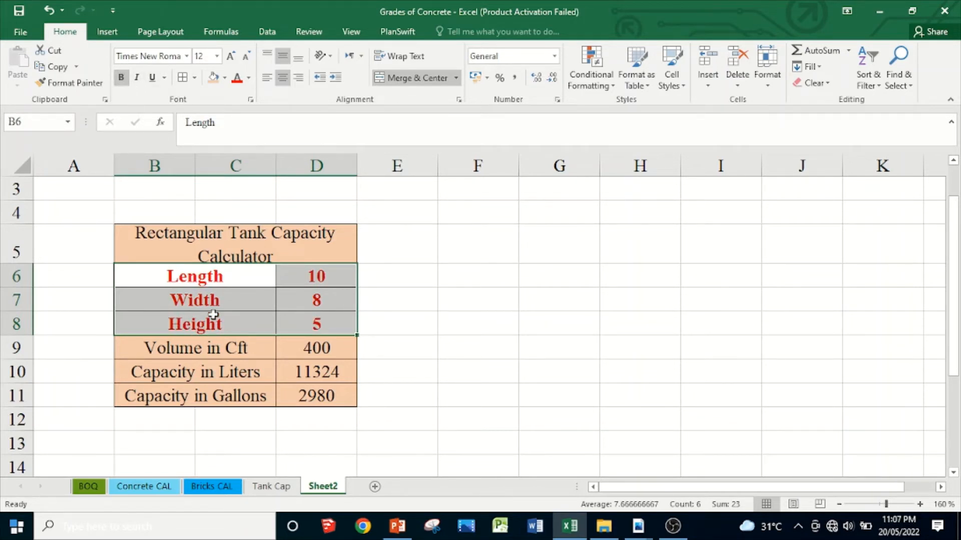
left_click(216, 311)
left_click(224, 277)
Try to mark the length in D6 as feet by entering it as 10'
left_click(302, 272)
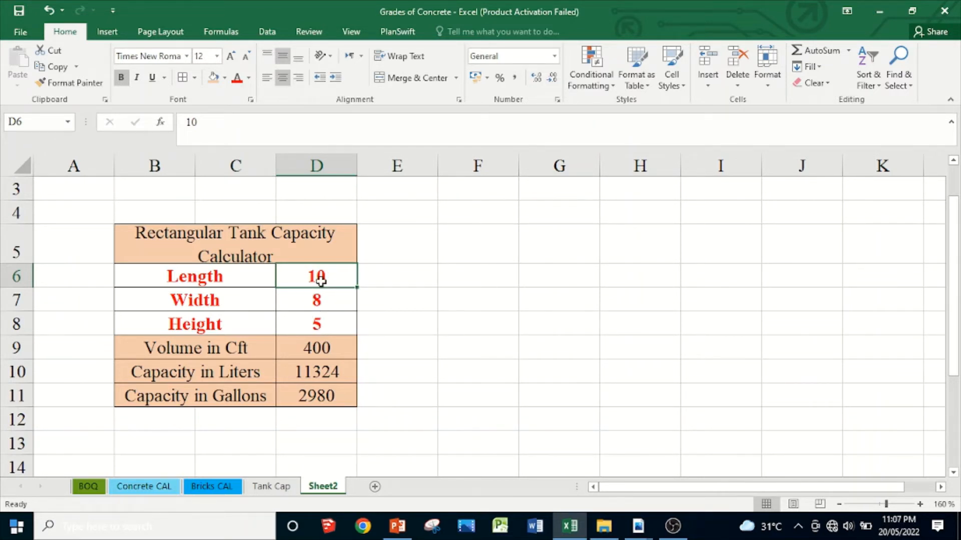
double_click(321, 281)
type("'")
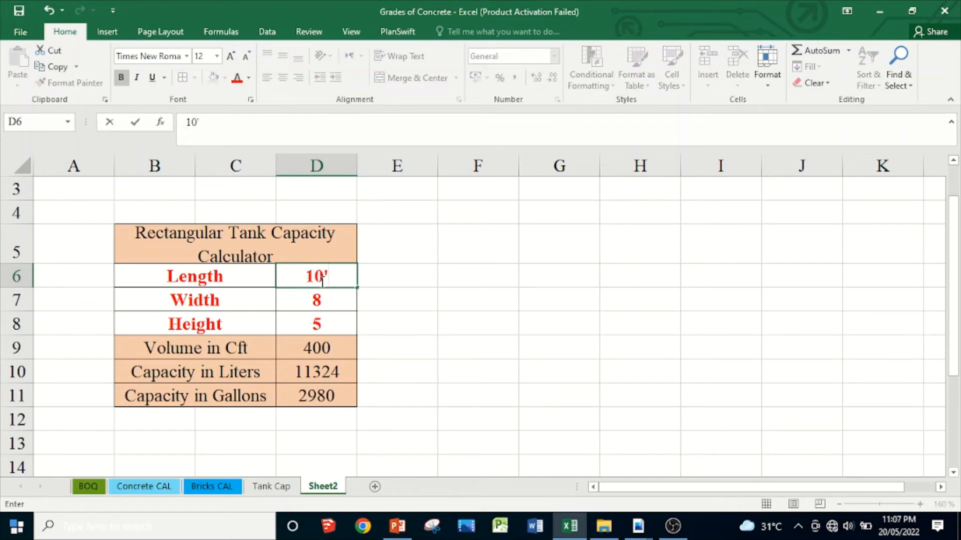
key("Return")
scroll(536, 347, "down", 8)
scroll(450, 360, "up", 1)
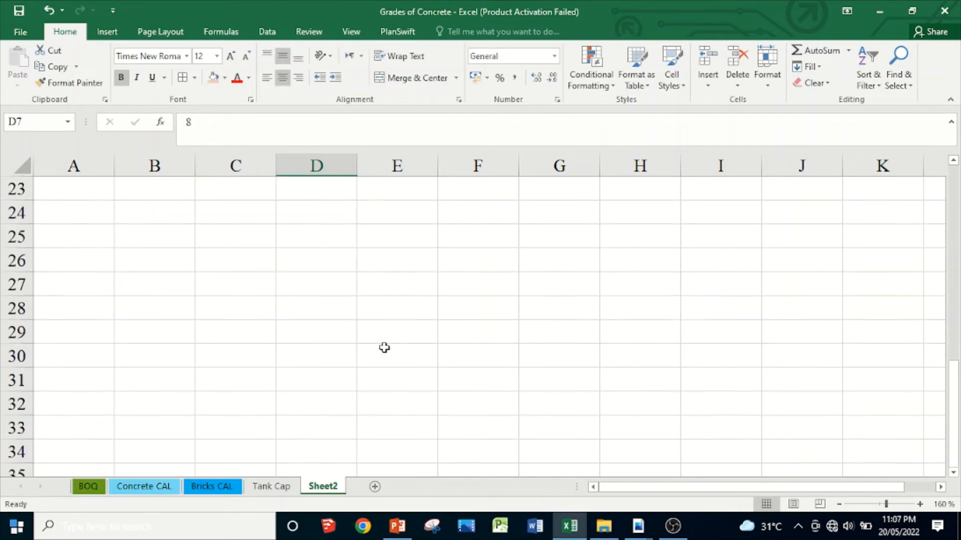
scroll(384, 347, "up", 8)
scroll(318, 390, "down", 2)
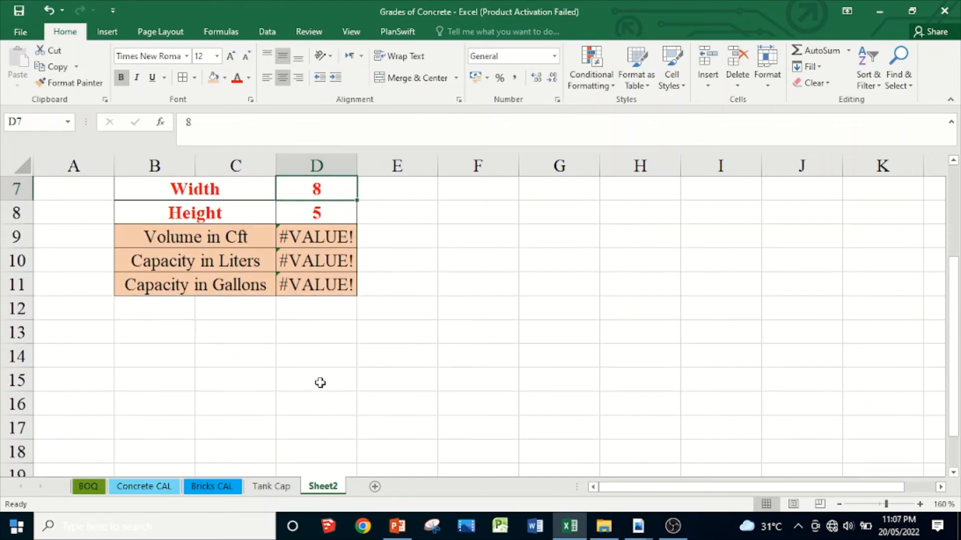
left_click_drag(953, 327, 954, 323)
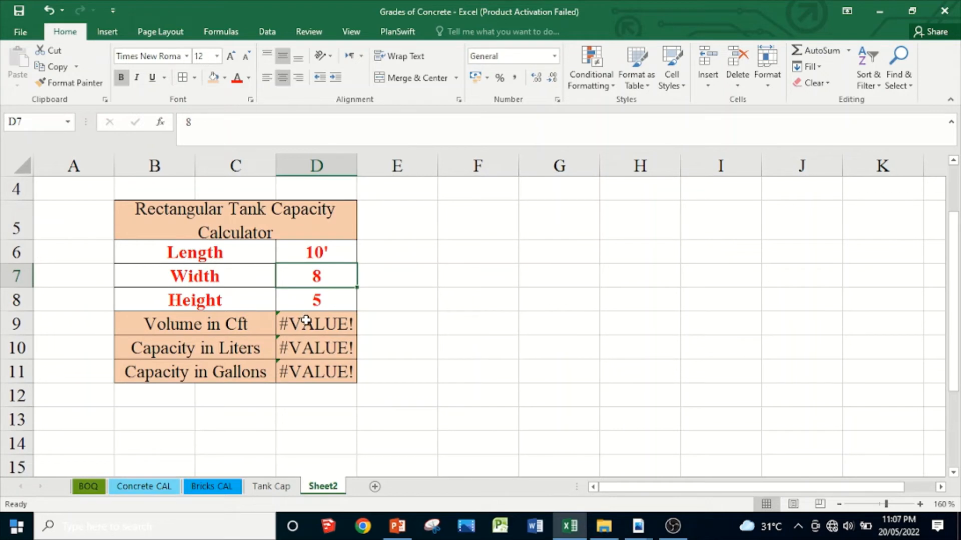
Restore the length in D6 to the plain number 10
left_click(328, 255)
type("10")
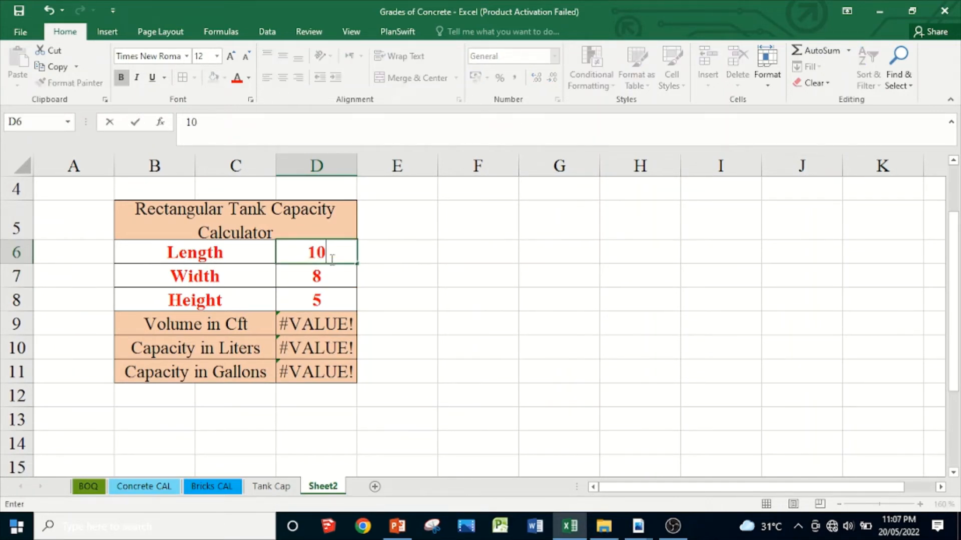
left_click(264, 340)
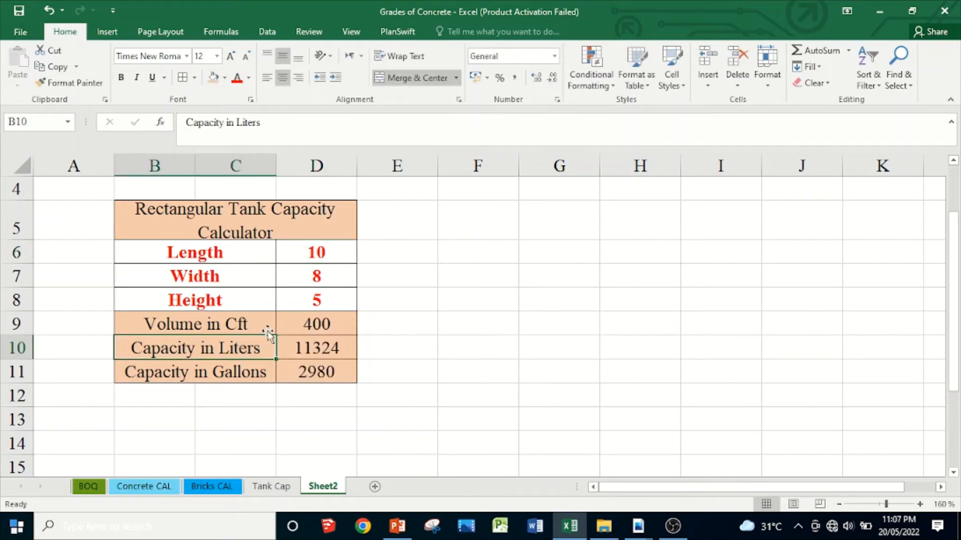
Apply the custom number format #"'" to the length in D6 so it displays with a foot mark
left_click(316, 247)
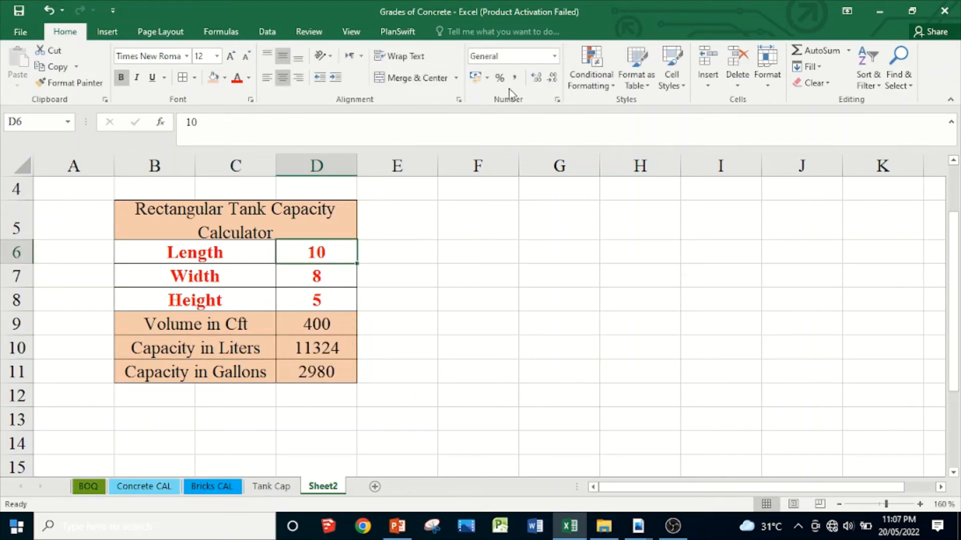
left_click(554, 57)
left_click(515, 383)
left_click(525, 223)
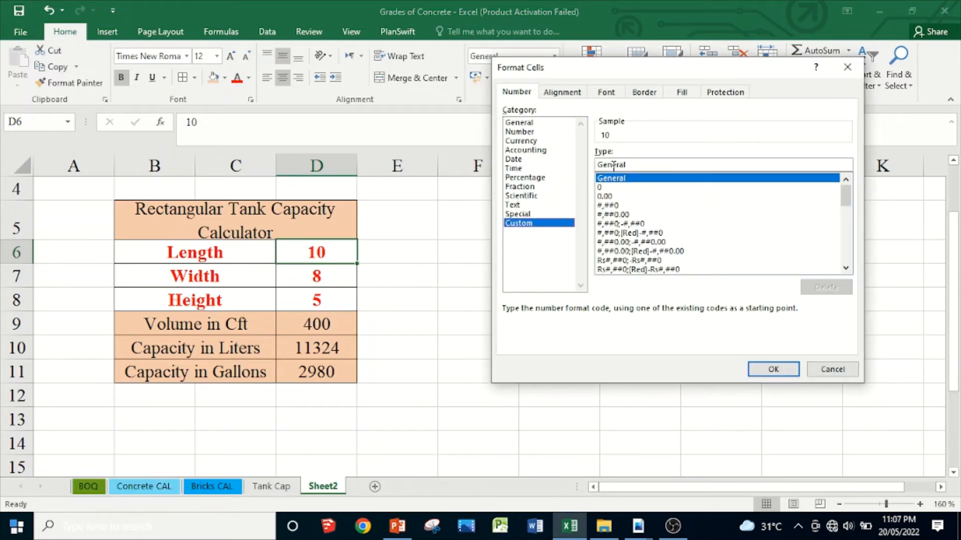
left_click(607, 188)
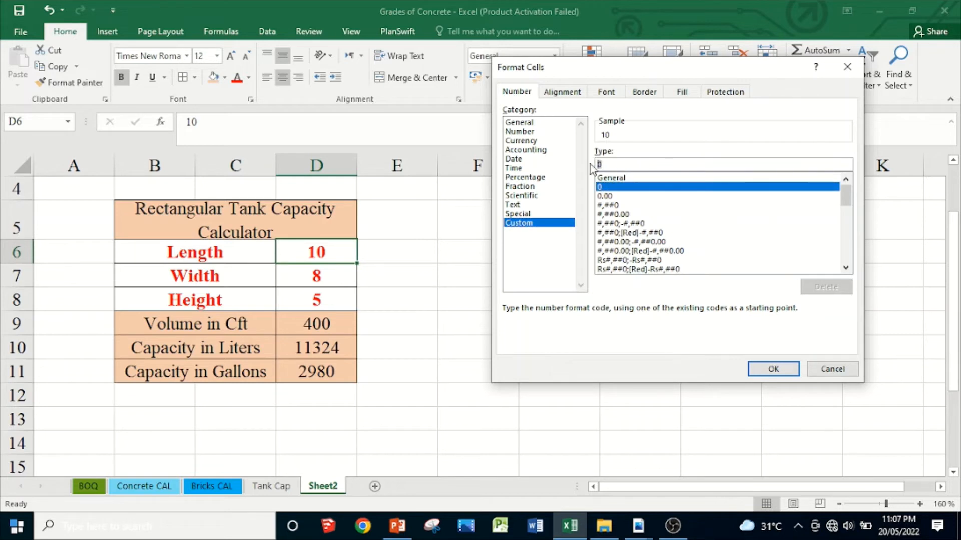
type("#")
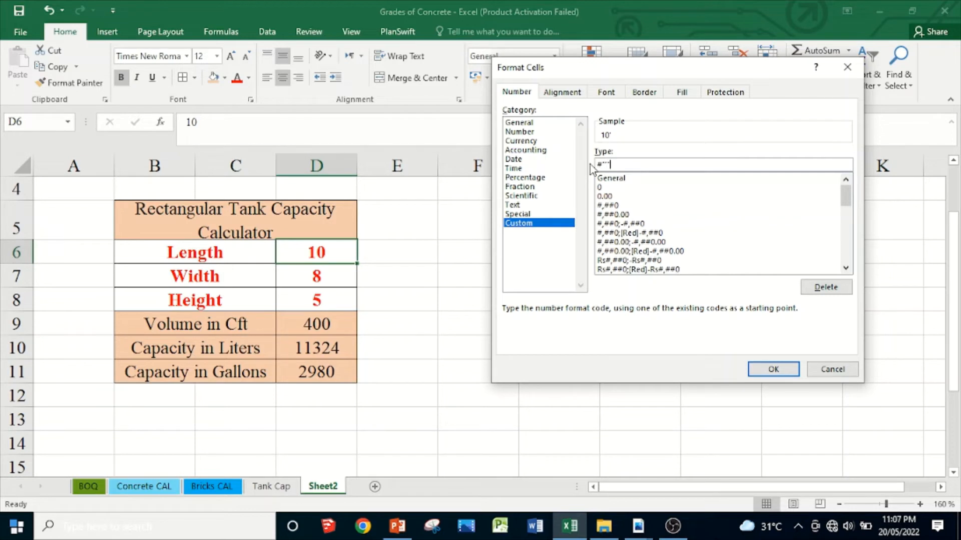
key("Return")
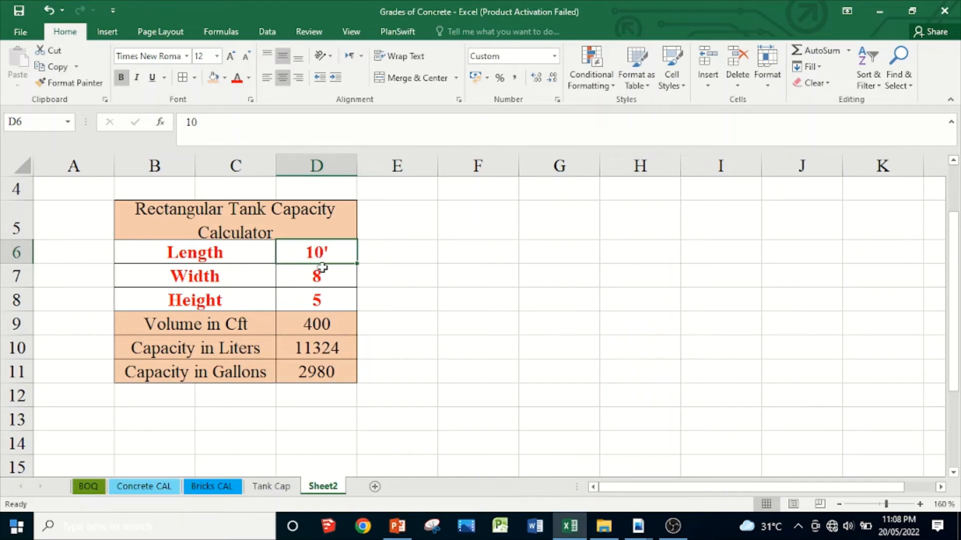
Copy the foot-mark formatting from D6 to the width and height values in D7:D8
left_click(70, 83)
left_click_drag(317, 277, 316, 300)
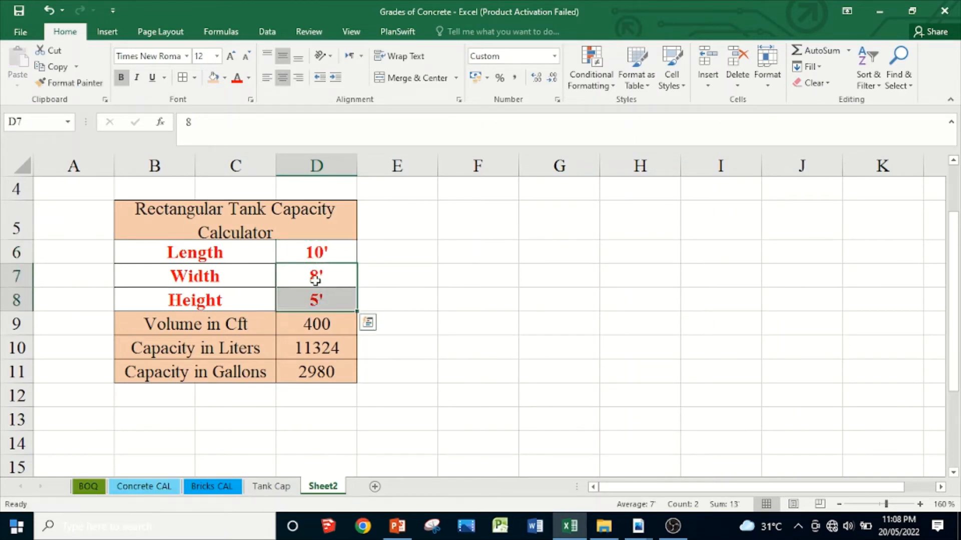
left_click(322, 273)
Set the tank dimensions in D6 to D8 to length 12, width 7 and height 6
left_click(334, 260)
type("12")
key("Return")
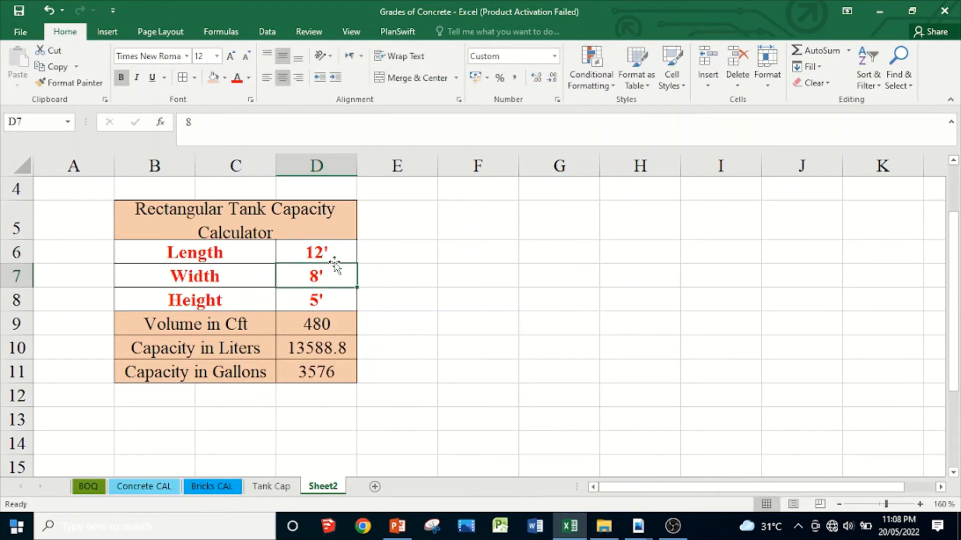
type("7")
key("Return")
type("6")
key("Return")
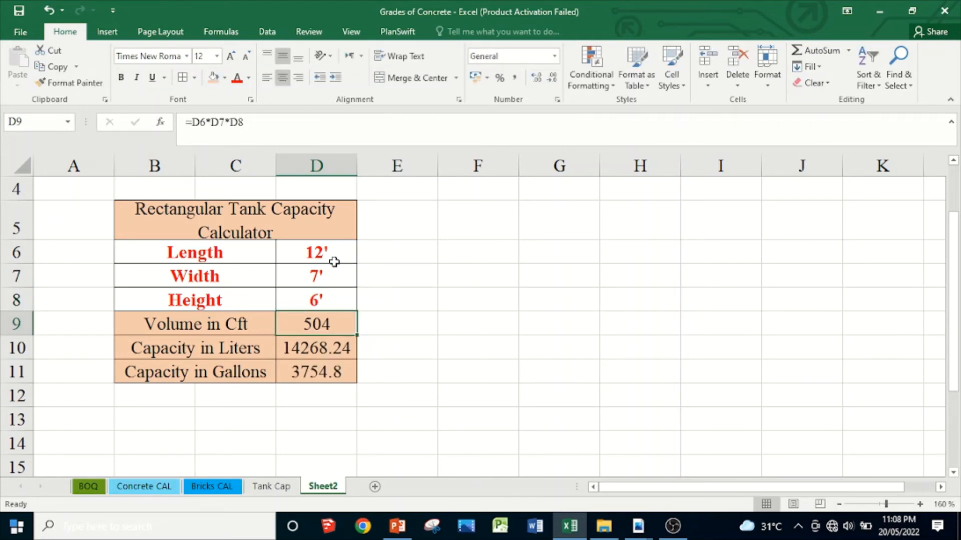
Make the title Rectangular Tank Capacity Calculator bold
left_click(299, 350)
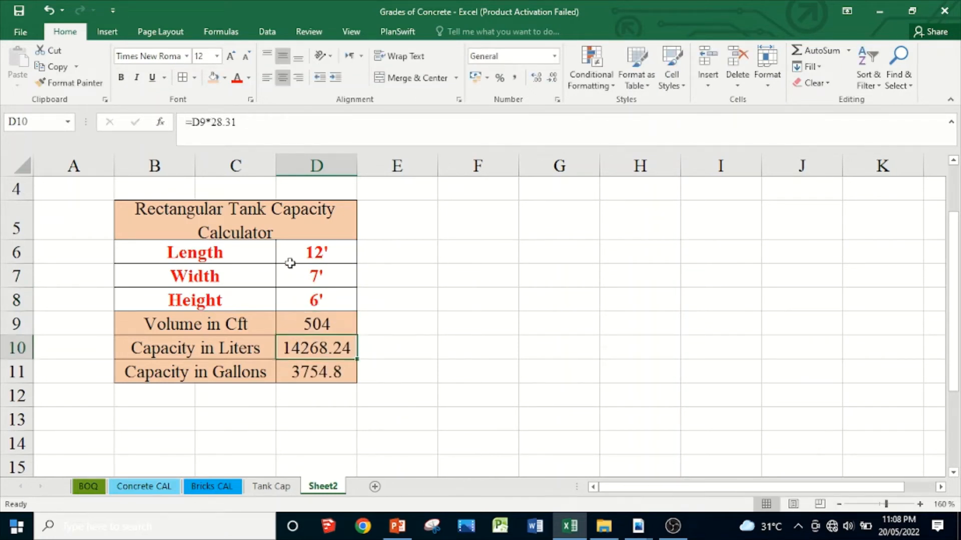
left_click_drag(162, 245, 308, 297)
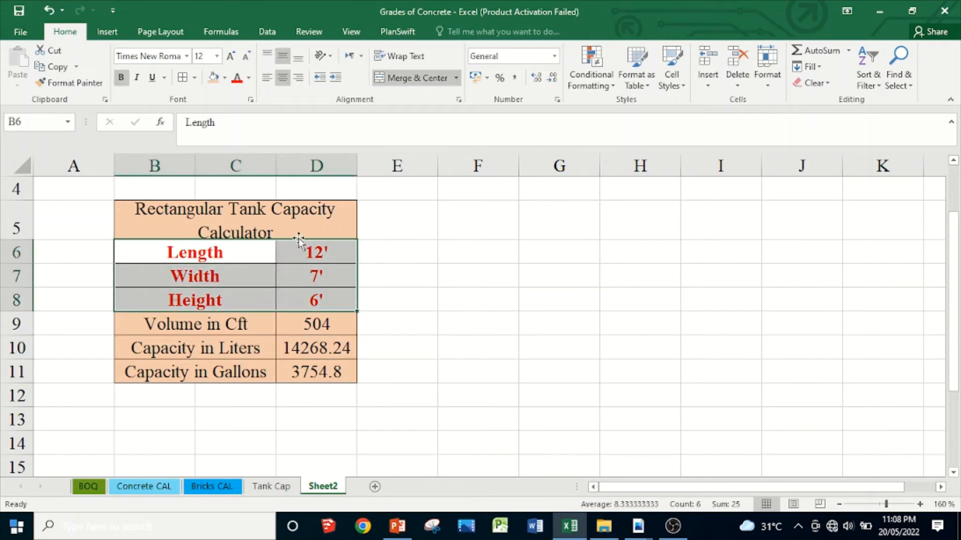
left_click(293, 223)
key("ctrl+b")
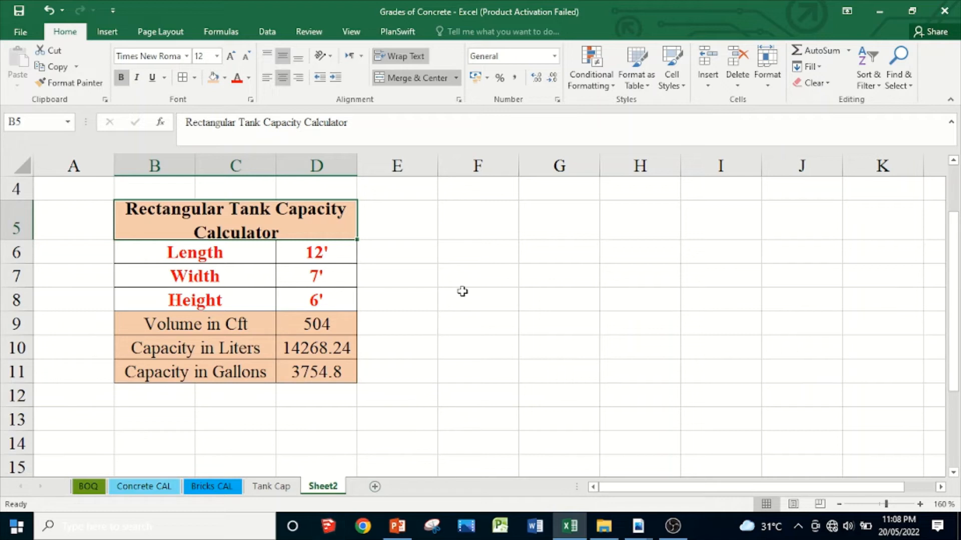
Merge and center cells F5 to H5 for a second calculator's title
left_click(496, 225)
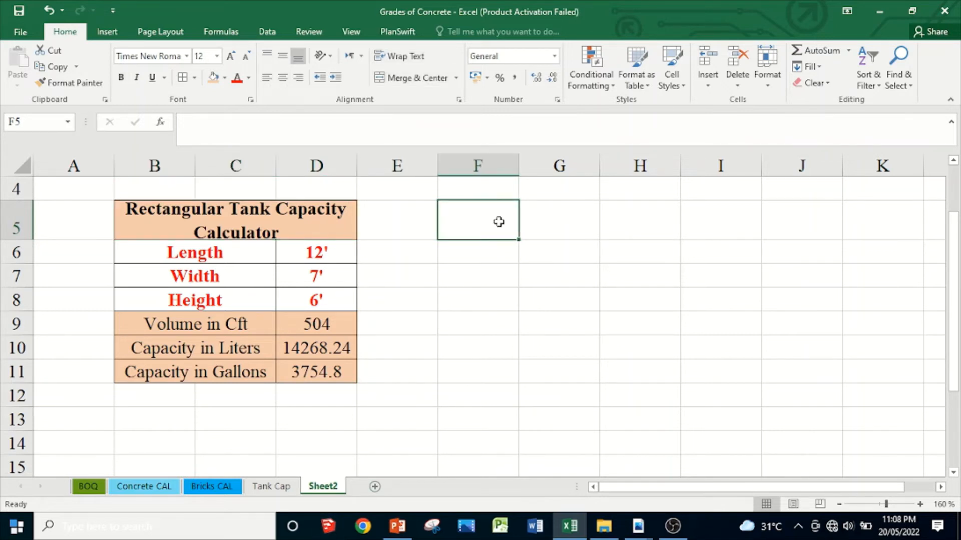
left_click_drag(494, 221, 607, 220)
left_click(405, 78)
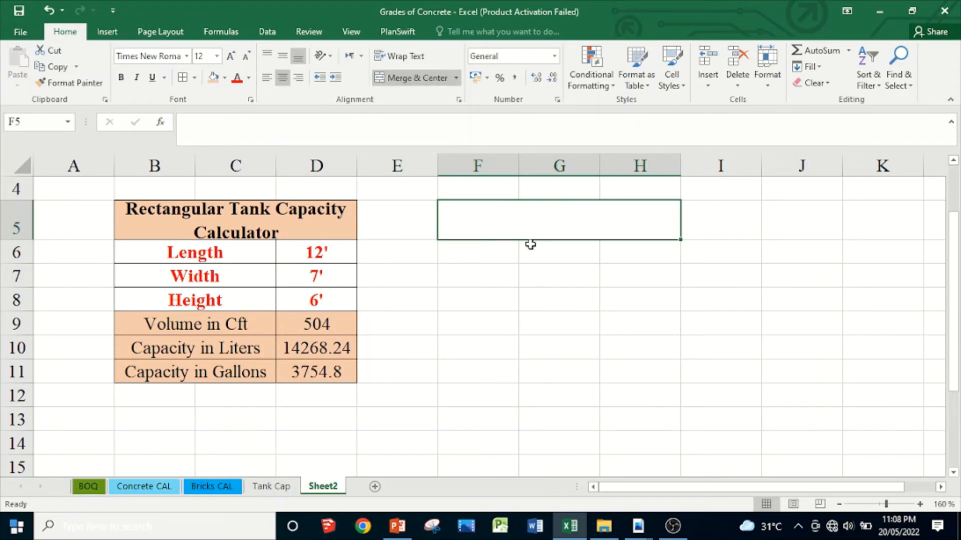
Enter the title "Circular Water Tank Capacity" in the merged cell F5:H5 and center it vertically
type("Cif")
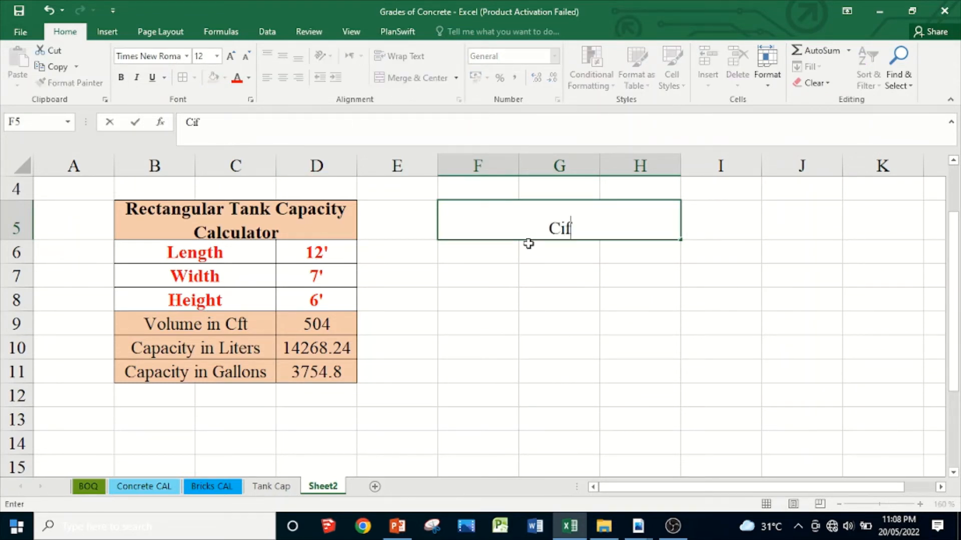
key("BackSpace")
type("ri")
type("culat")
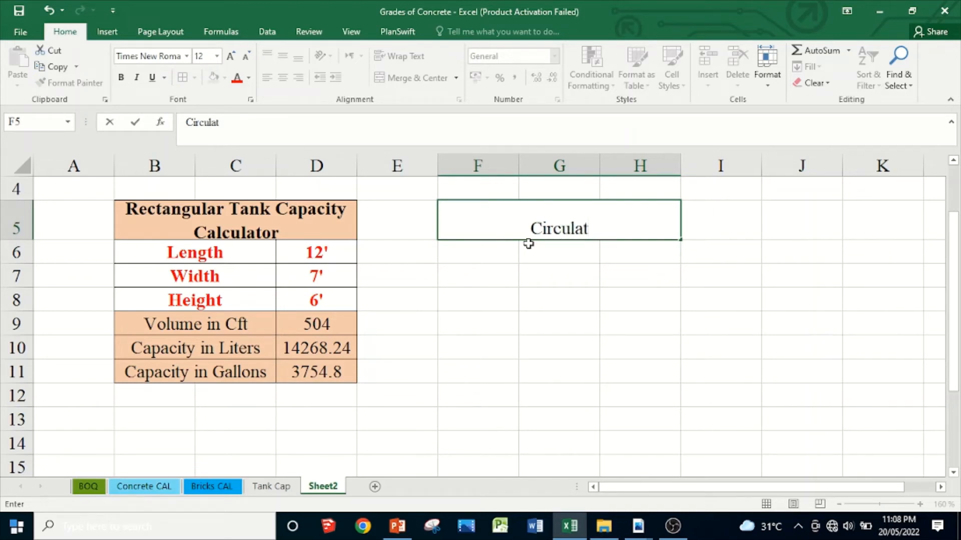
key("BackSpace")
type("r ")
type("Water T")
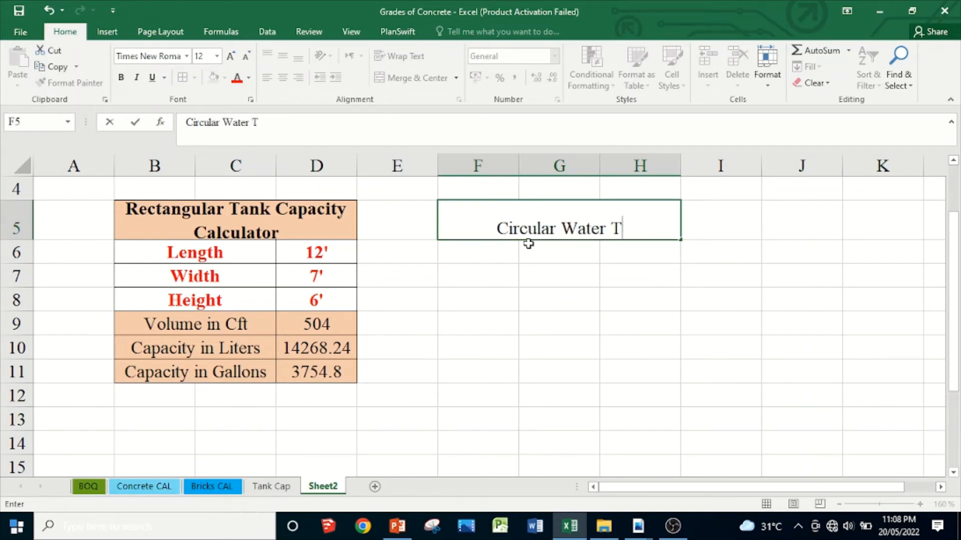
type("ank Capacity")
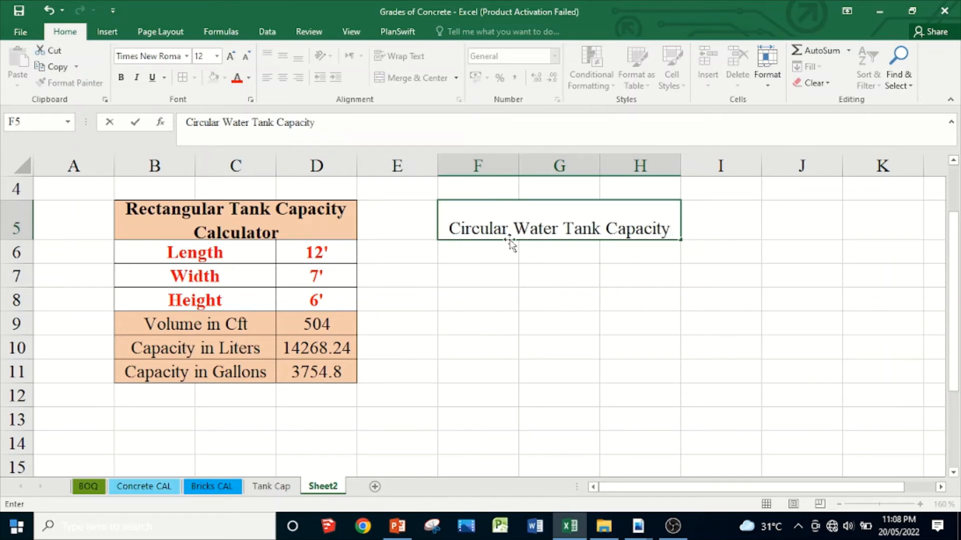
left_click(570, 320)
left_click(563, 229)
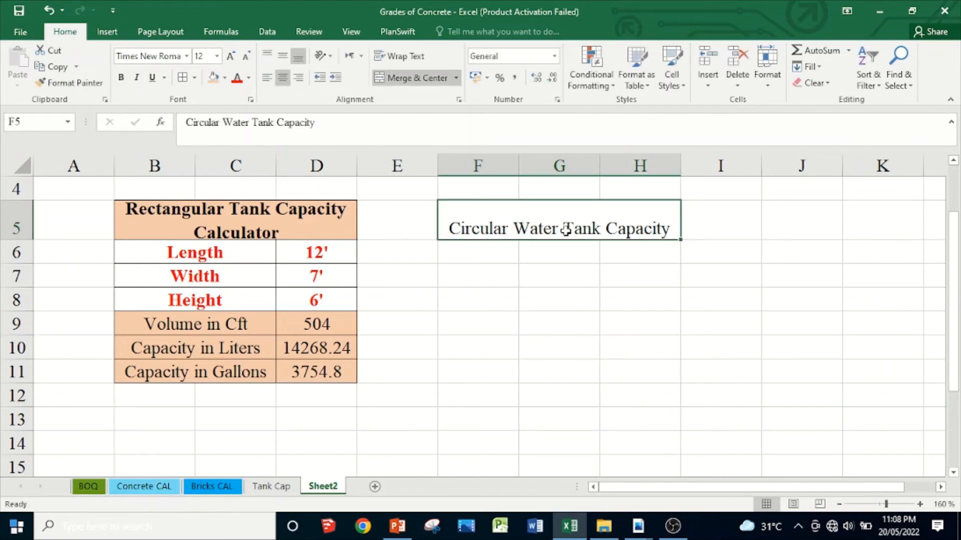
left_click(282, 58)
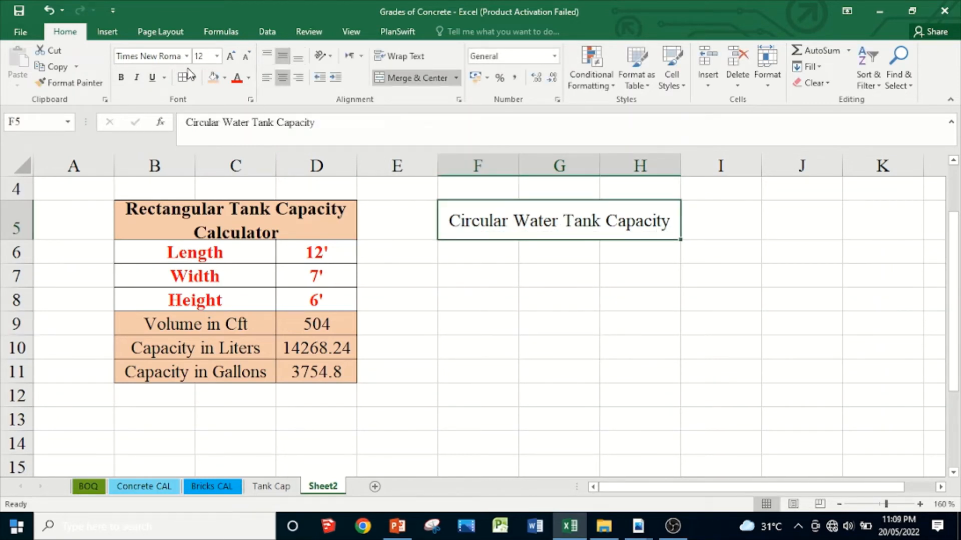
Bold the title Circular Water Tank Capacity and enter the labels Diameter, Height and Area in F6 to F8
left_click(121, 77)
left_click(488, 257)
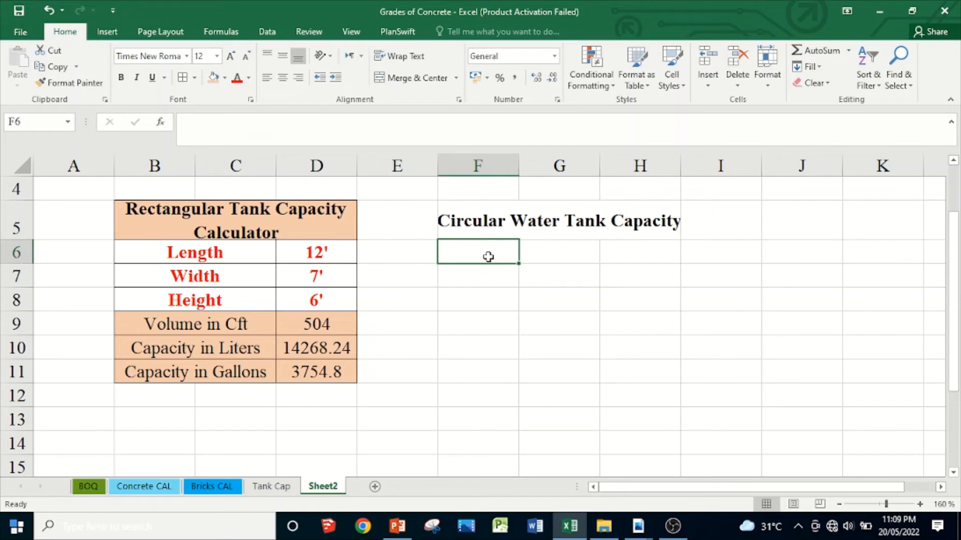
type("Diameet")
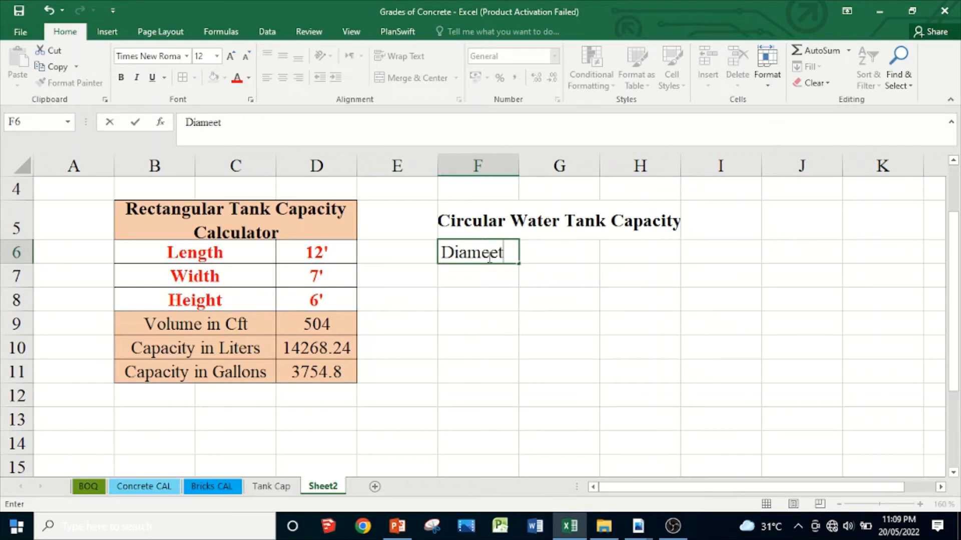
key("BackSpace")
key("BackSpace")
type("te")
key("Return")
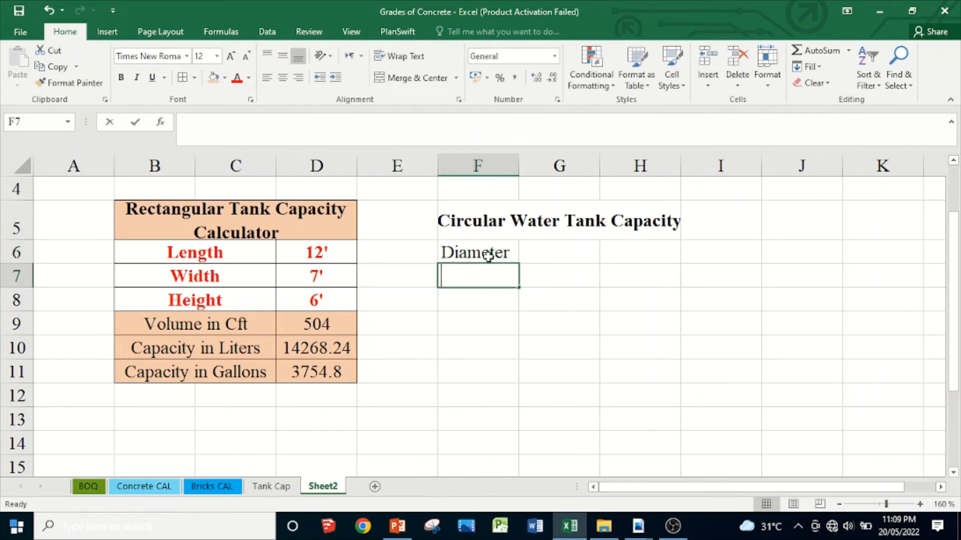
type("Height")
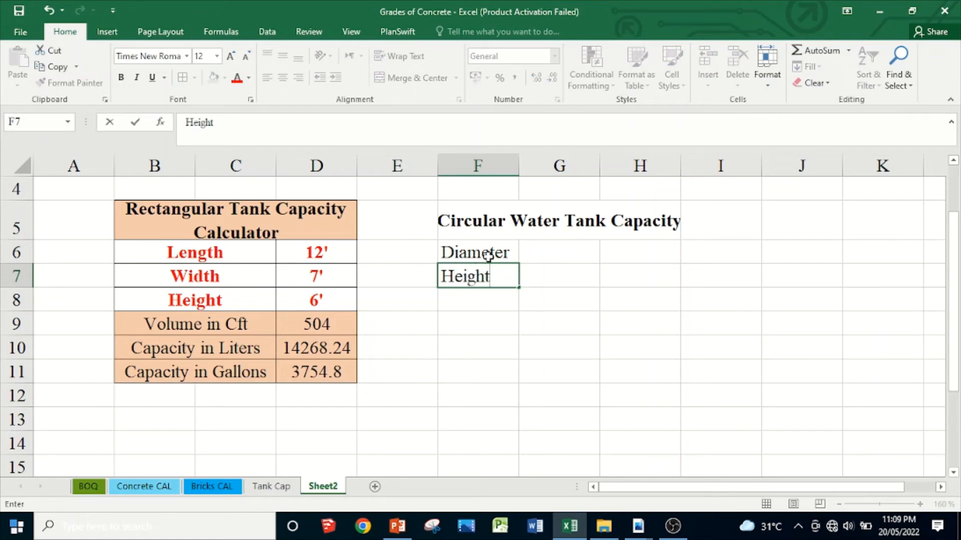
key("Return")
type("A")
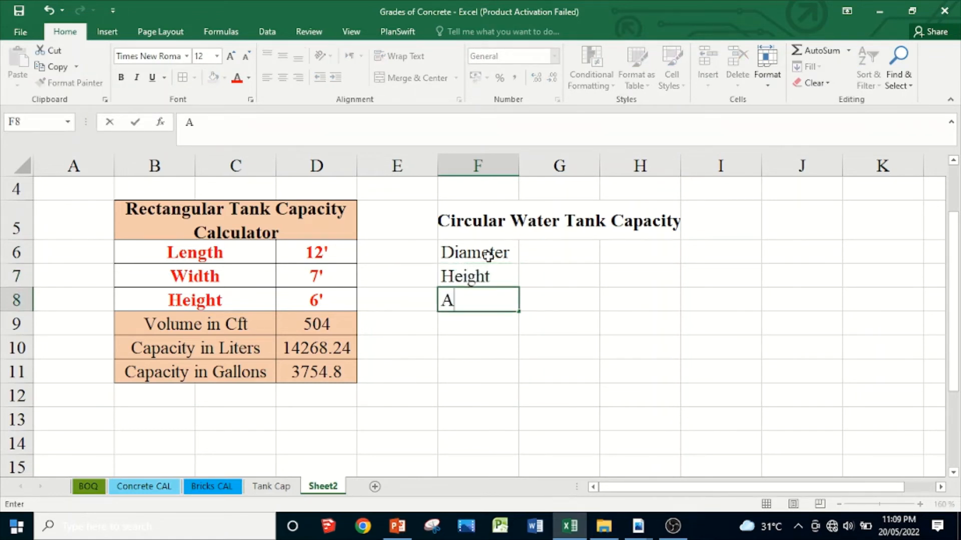
type("rea")
key("Return")
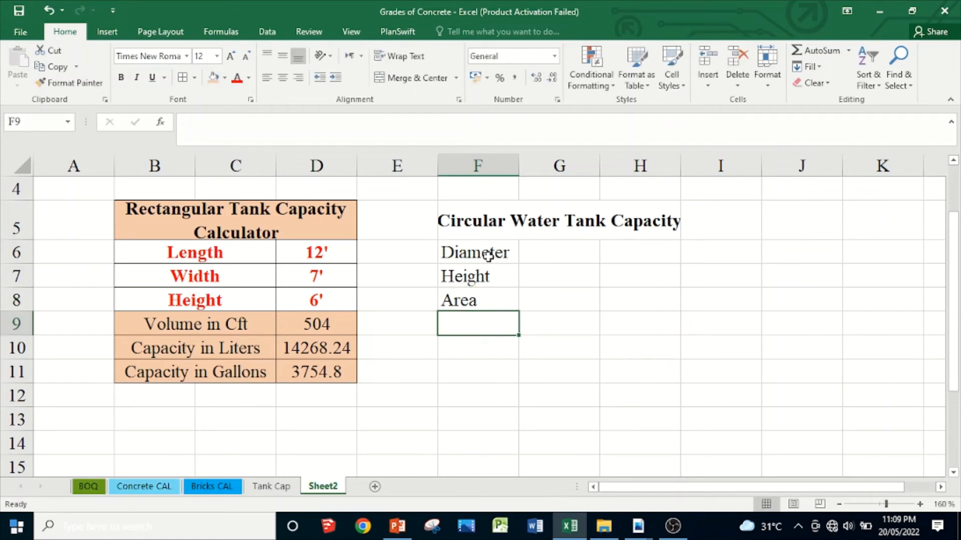
Enter the labels Volume in Cft, Capacity in Liters and Capacity in Gallons in F9 to F11
type("V")
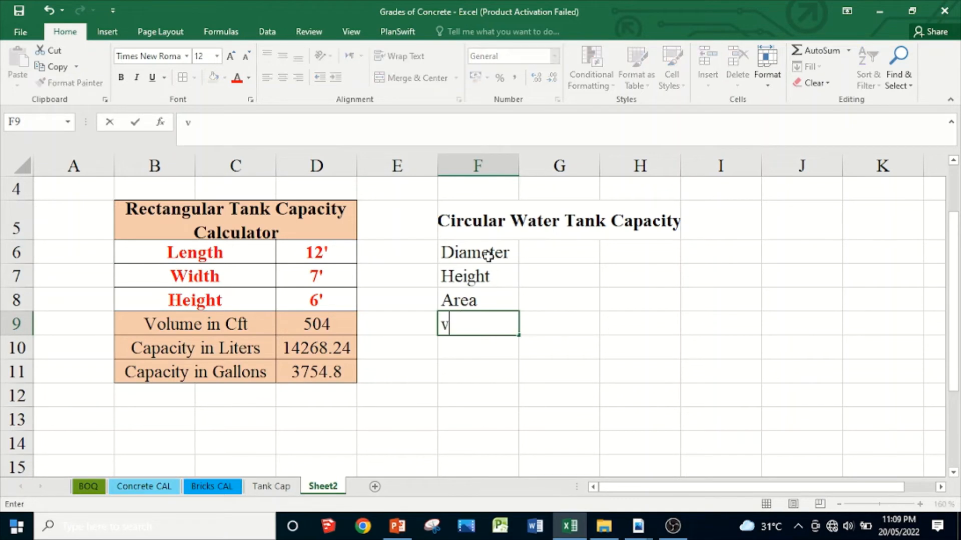
type("olume i")
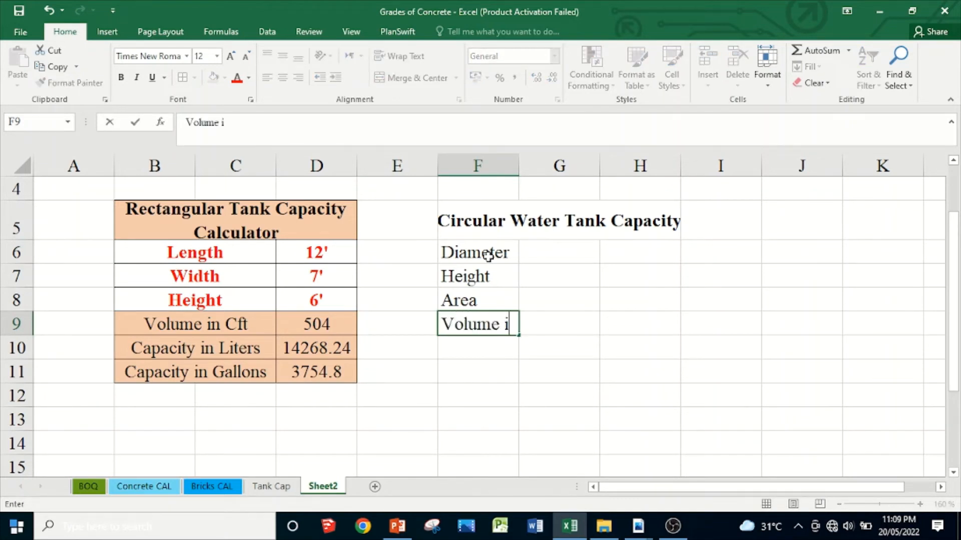
type("n Cft")
key("Return")
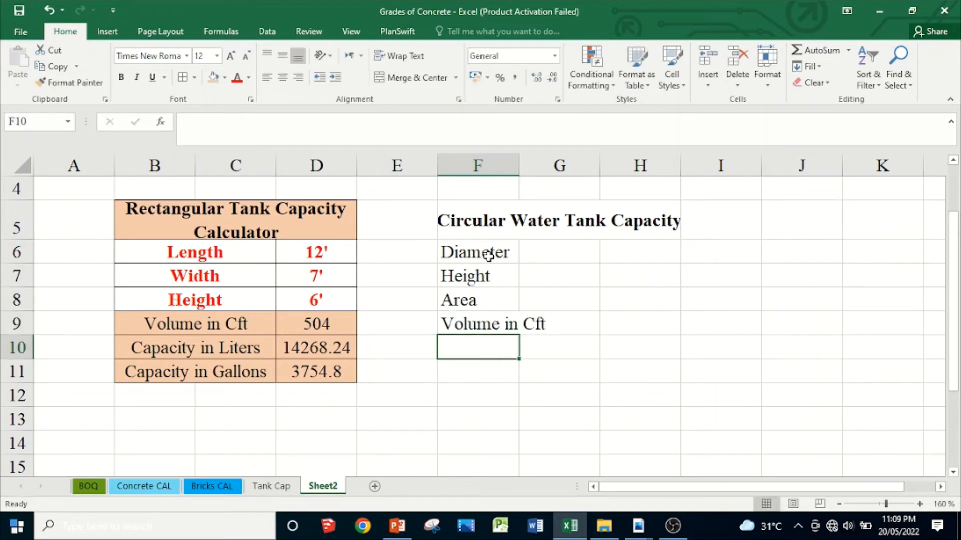
type("Capac")
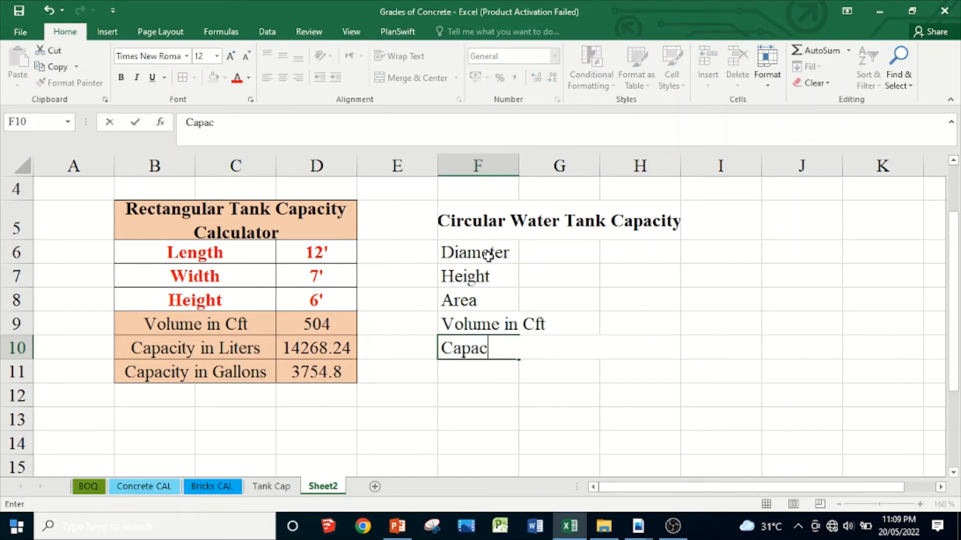
type("ity in L")
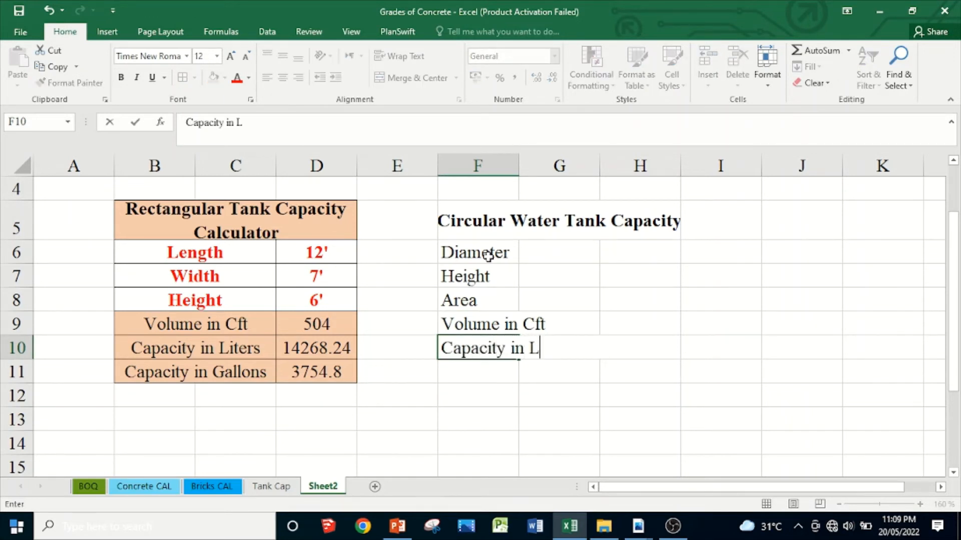
type("iters")
key("Return")
type("Capacit")
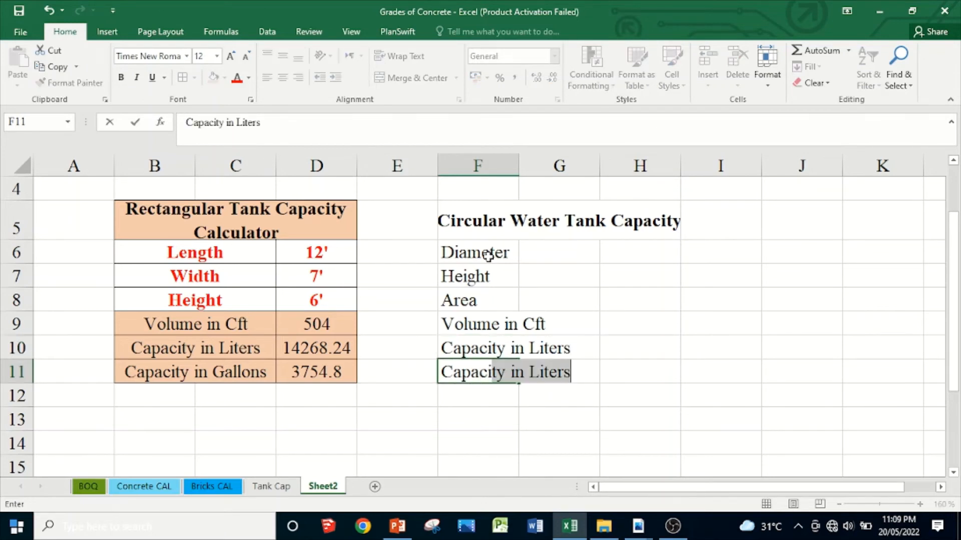
type("y in Gallons")
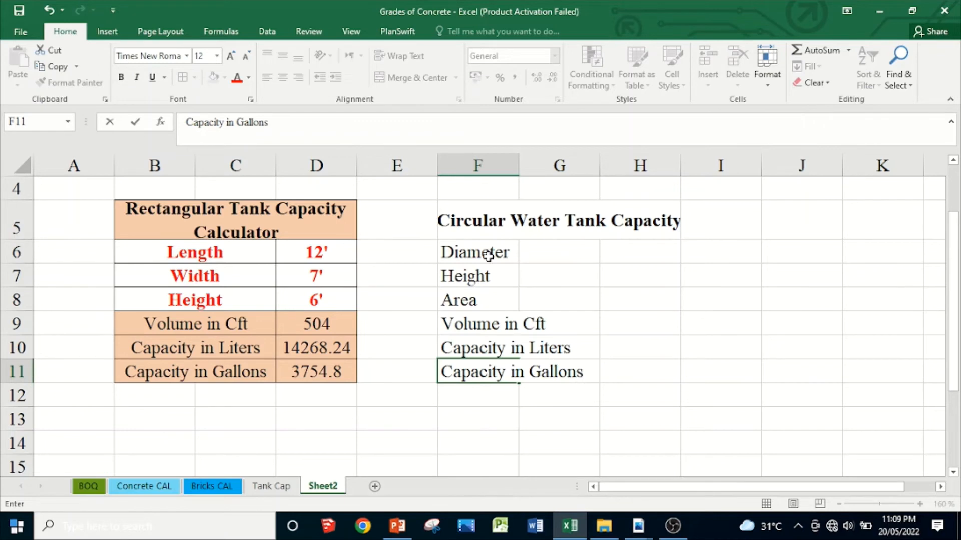
key("Tab")
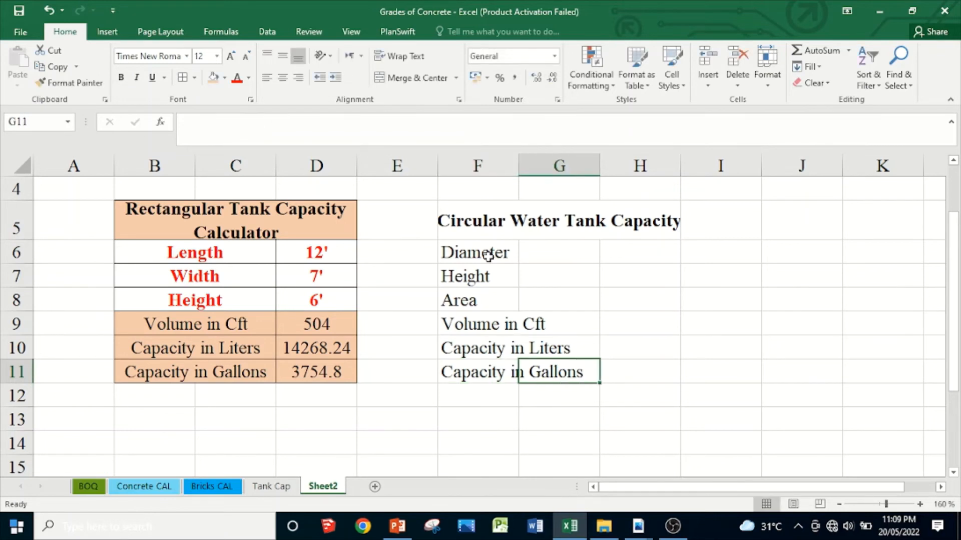
Merge and center columns F and G separately in each of the Diameter, Height and Area rows
left_click_drag(466, 250, 531, 253)
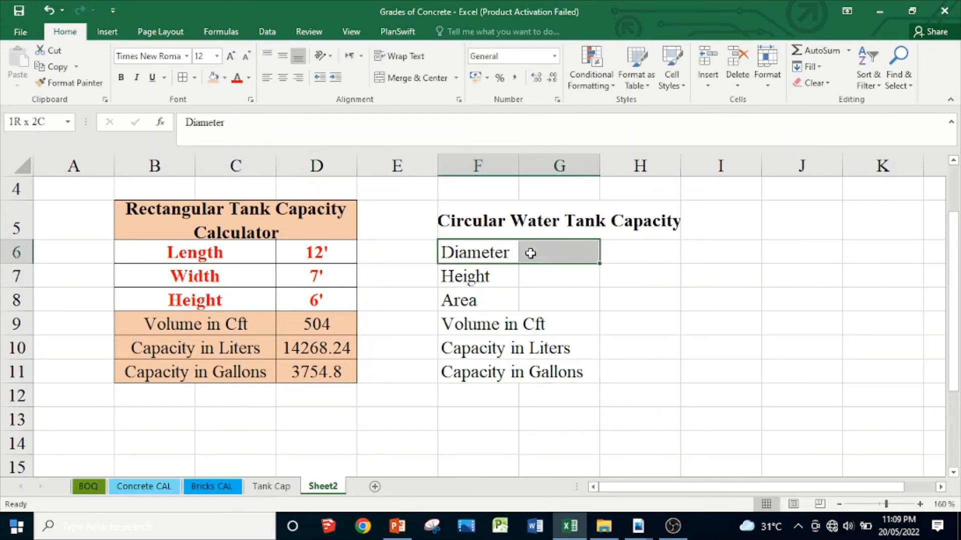
left_click(410, 78)
left_click(476, 271)
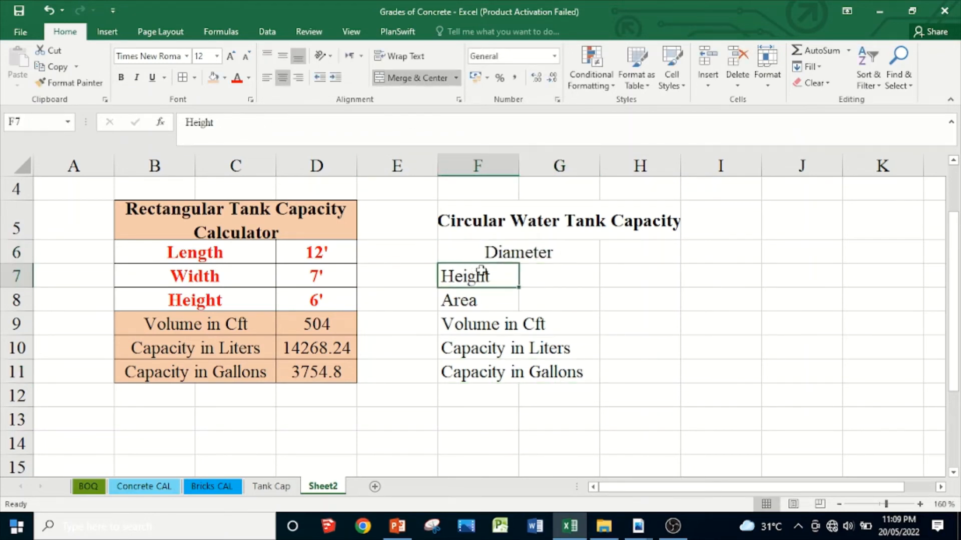
left_click_drag(476, 271, 525, 274)
left_click(431, 78)
left_click_drag(474, 306, 530, 300)
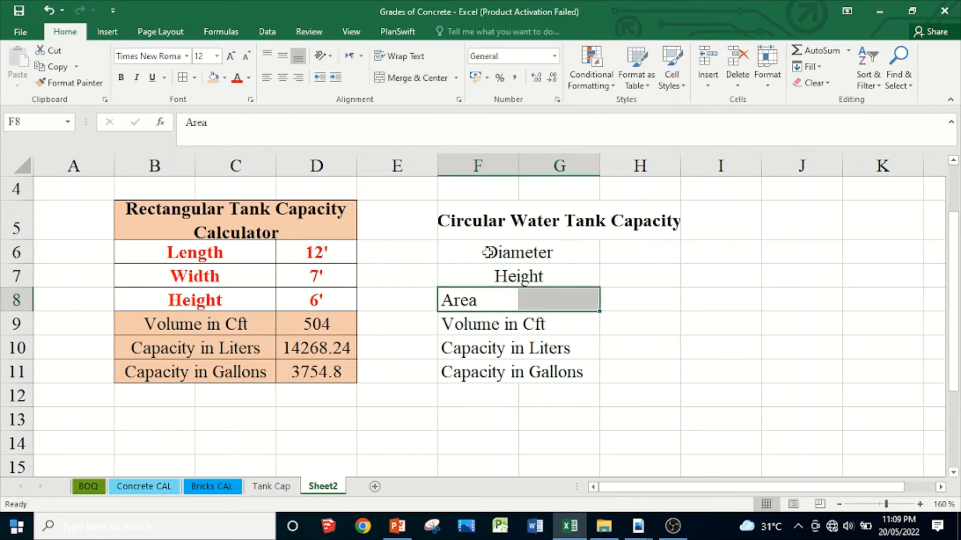
left_click(407, 79)
Merge and center columns F and G separately in the Volume in Cft, Capacity in Liters and Capacity in Gallons rows
left_click_drag(483, 323, 535, 323)
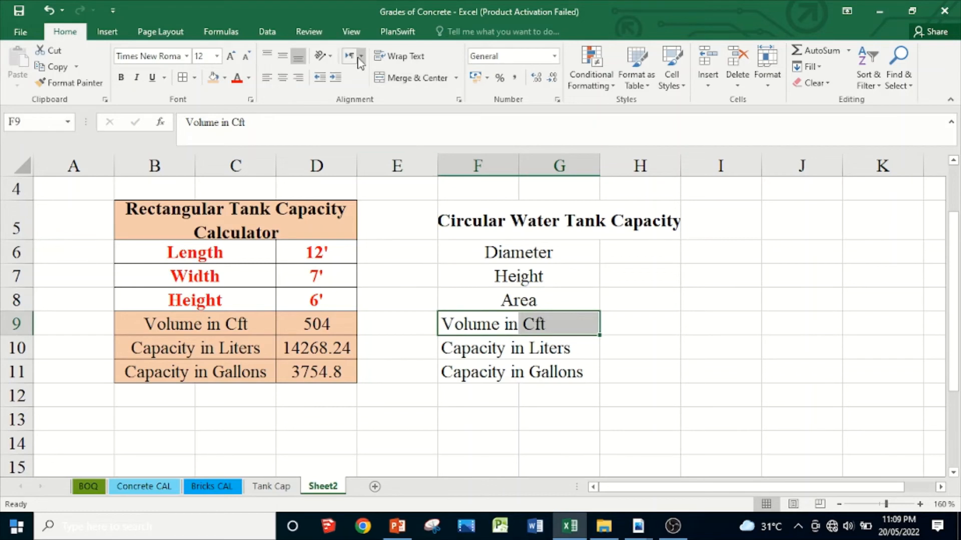
left_click(418, 79)
left_click_drag(485, 345, 557, 350)
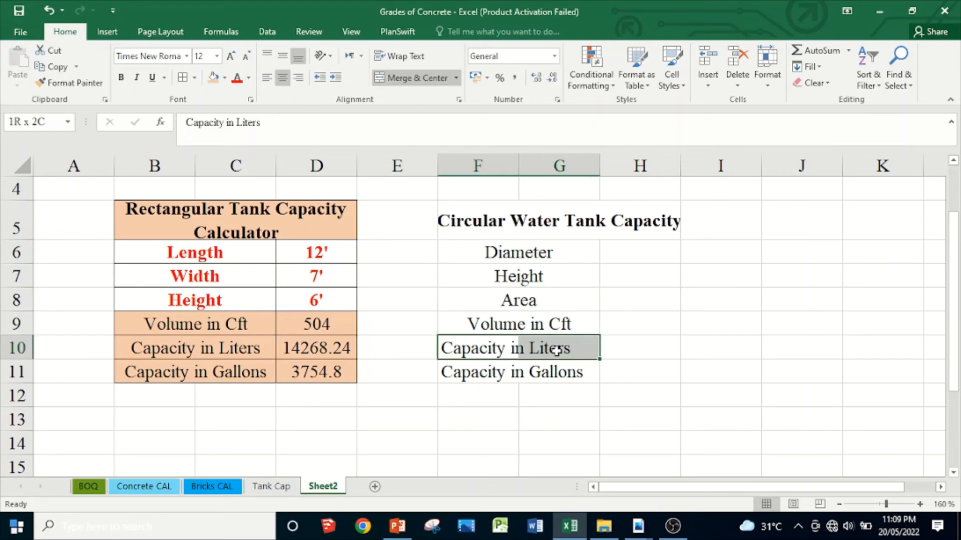
left_click(423, 80)
left_click_drag(501, 370, 536, 368)
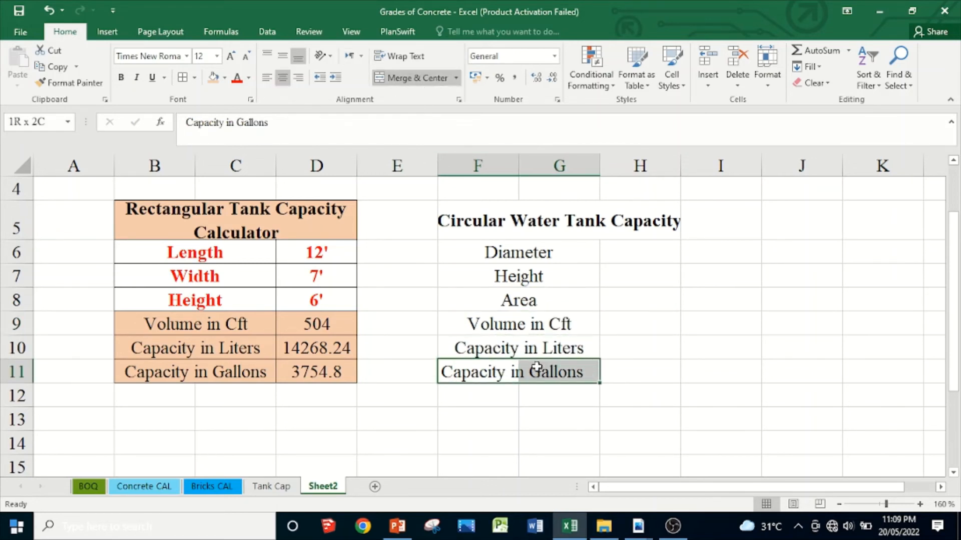
left_click(400, 78)
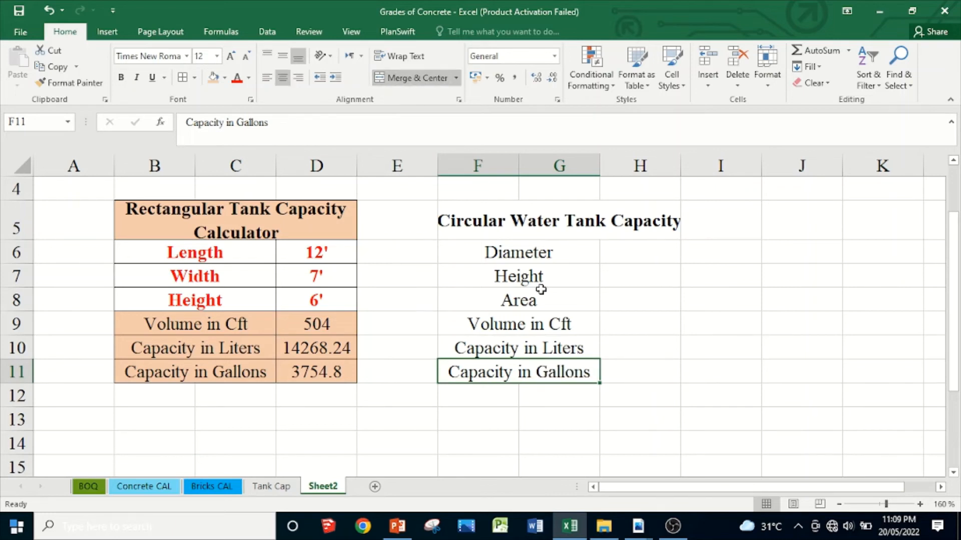
Enter a diameter of 5 in H6 and a height of 6 in H7
left_click(628, 253)
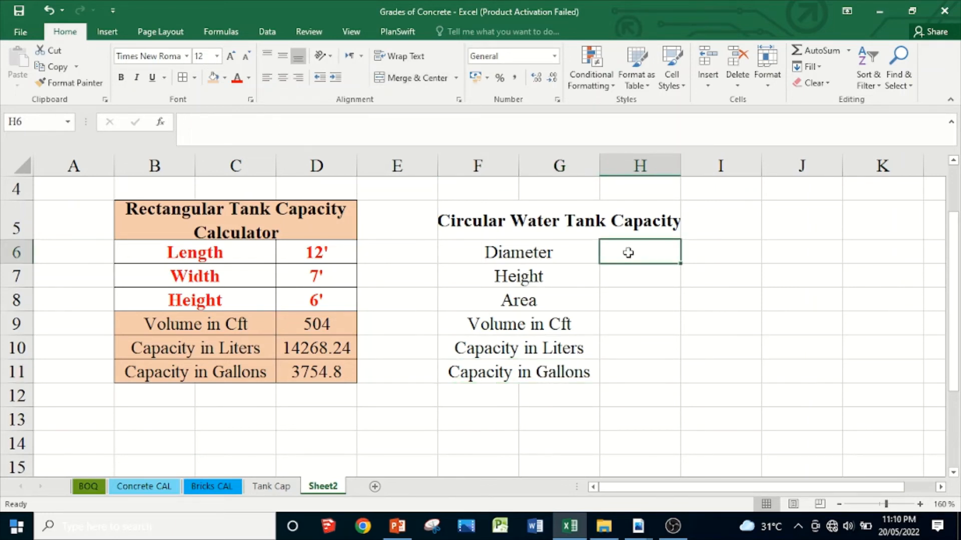
type("5")
key("Return")
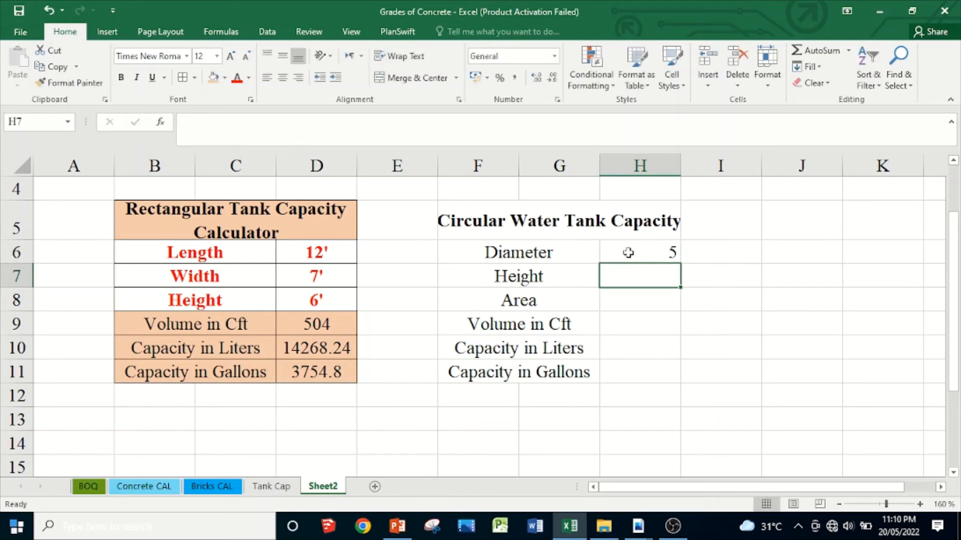
type("6")
key("Return")
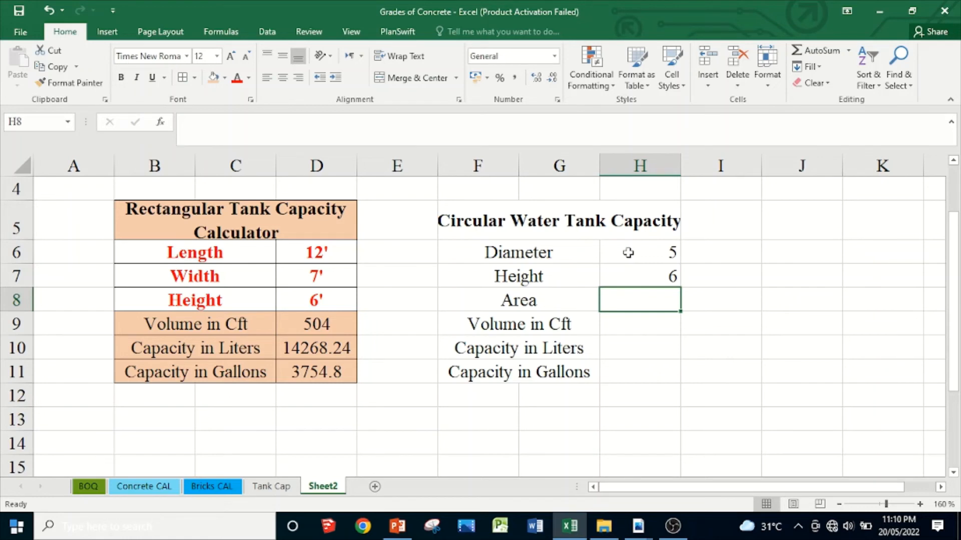
Calculate the circular tank's area in H8 with the formula =3.14*H6/2*H6/2
type("=")
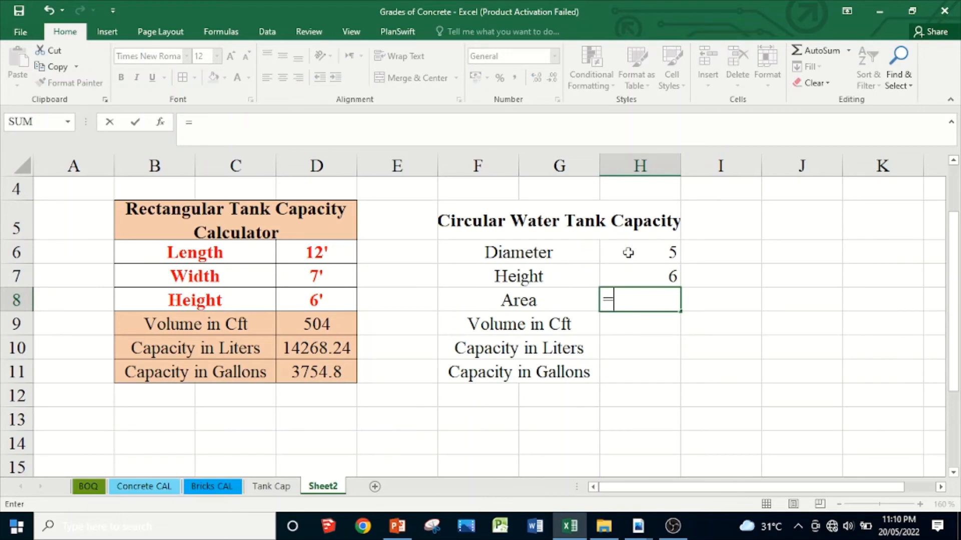
type("3.14")
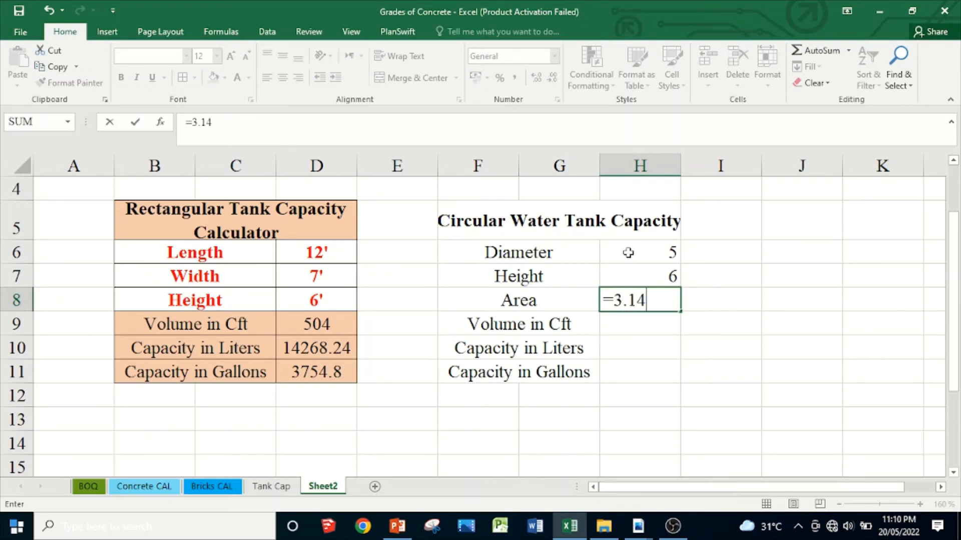
type("*")
left_click(645, 249)
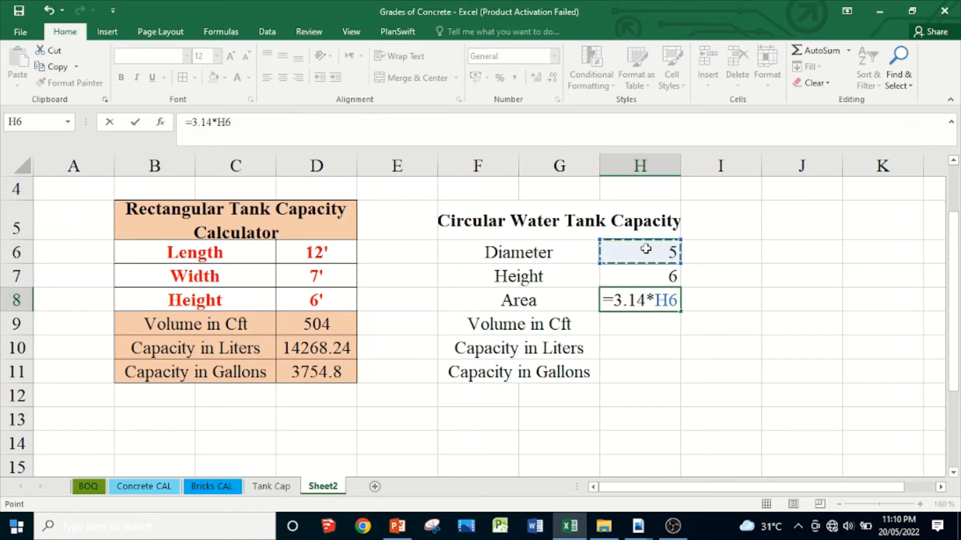
type("/2")
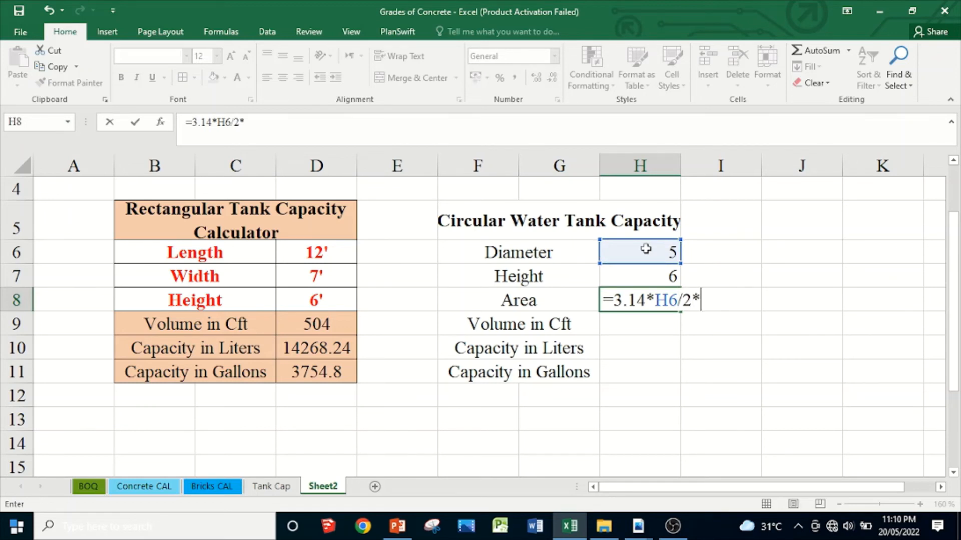
type("*")
left_click(646, 248)
type("/2")
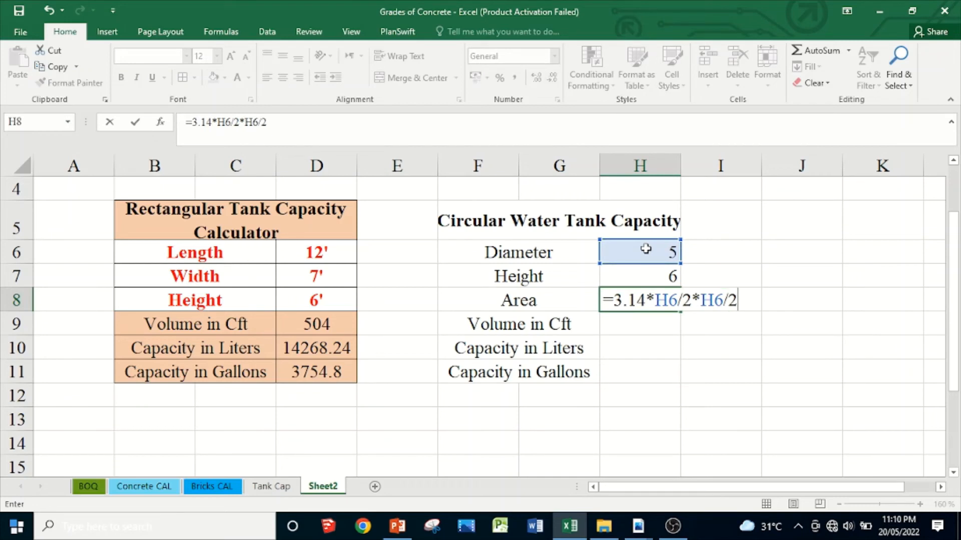
key("Return")
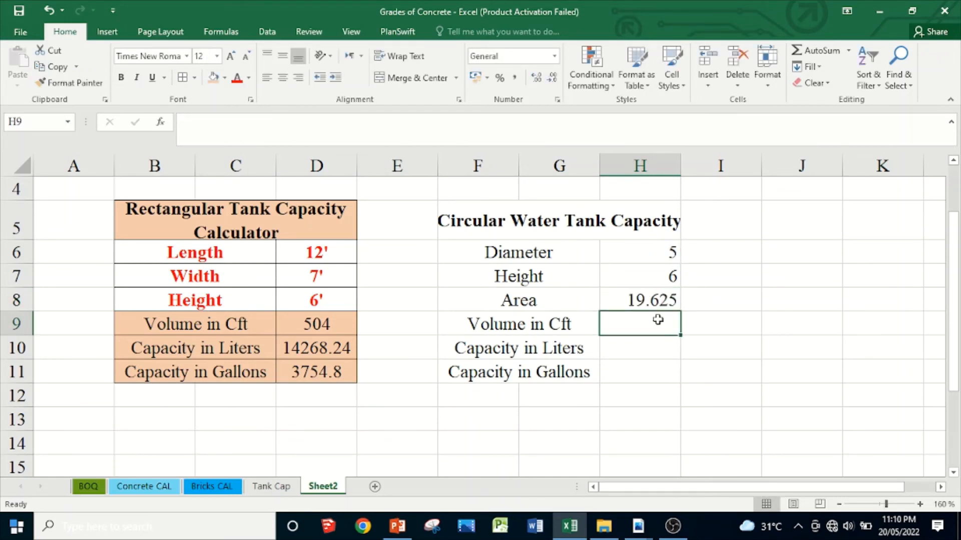
Calculate the circular tank's volume in Cft in H9 with the formula =H8*H7
type("=")
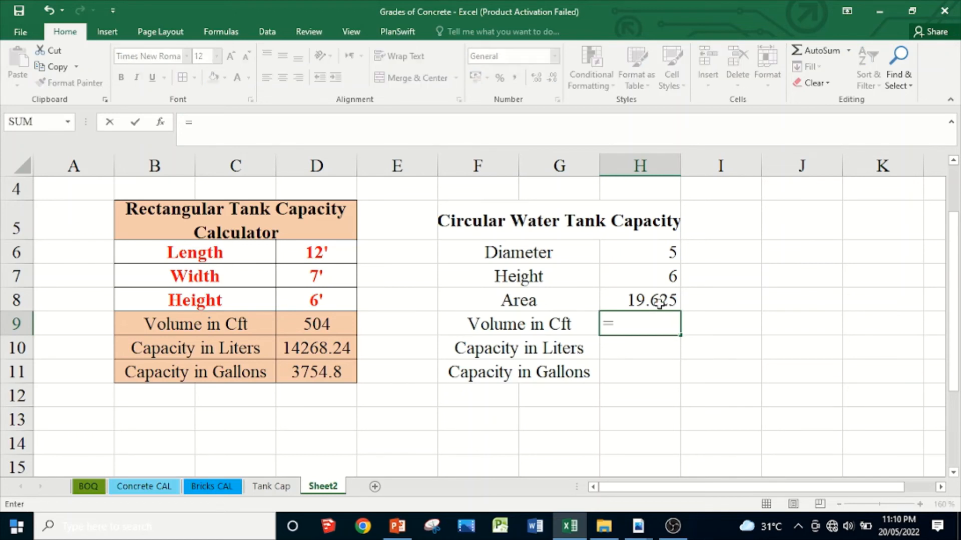
left_click(659, 302)
type("*")
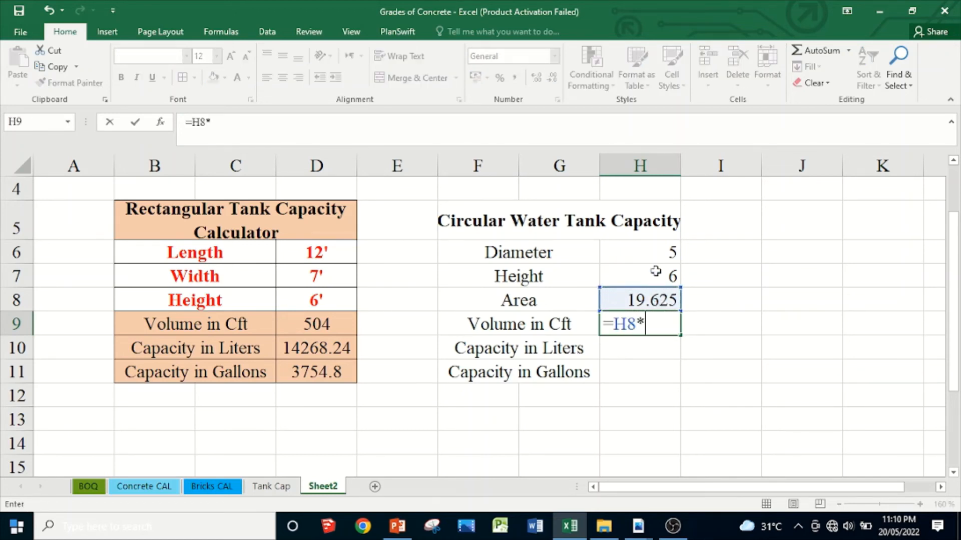
left_click(656, 273)
key("Return")
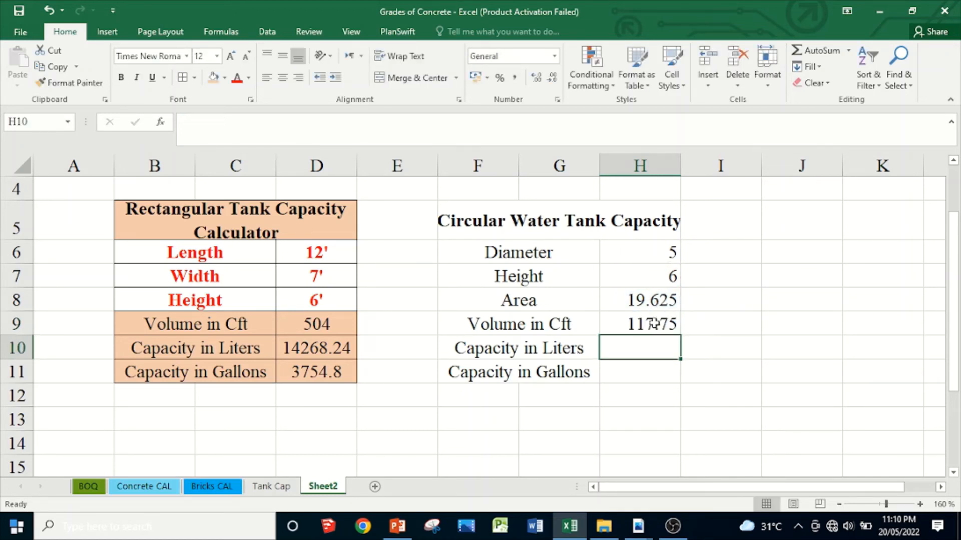
left_click(653, 324)
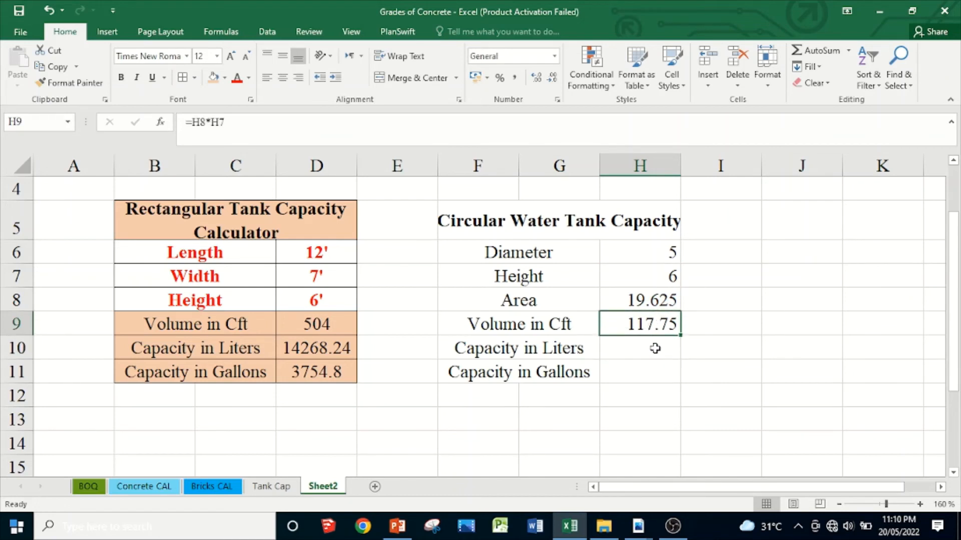
left_click(655, 349)
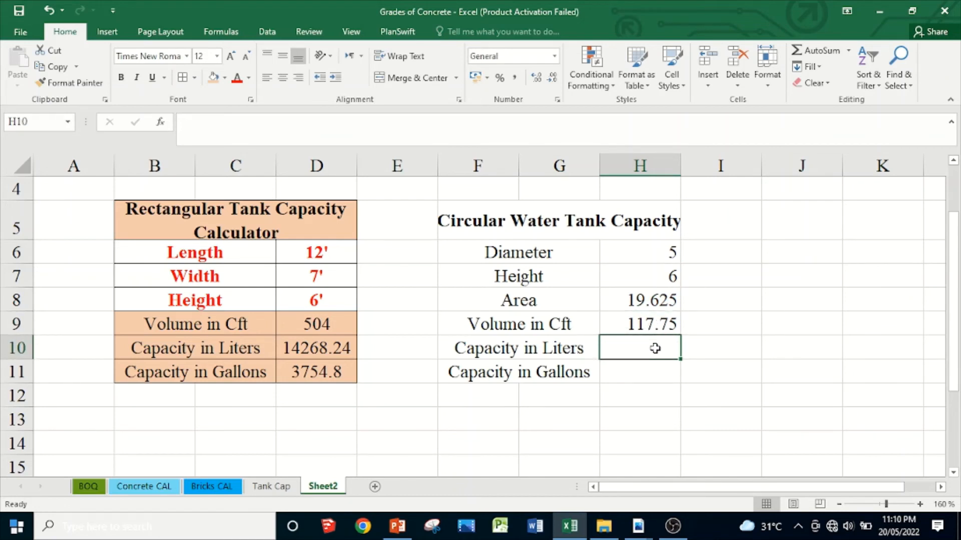
Calculate the circular tank's capacity in liters in H10 with the formula =H9*28.31
type("=")
left_click(653, 326)
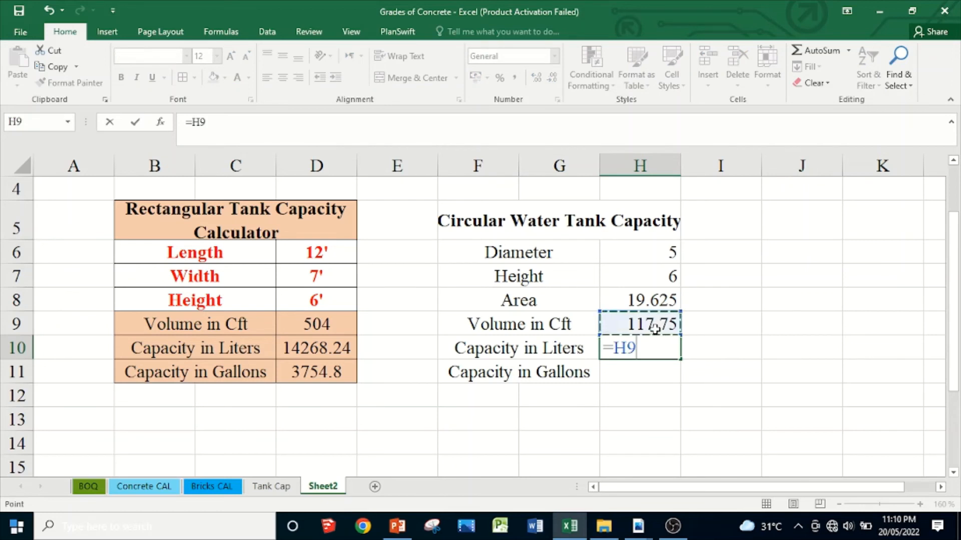
type("*28")
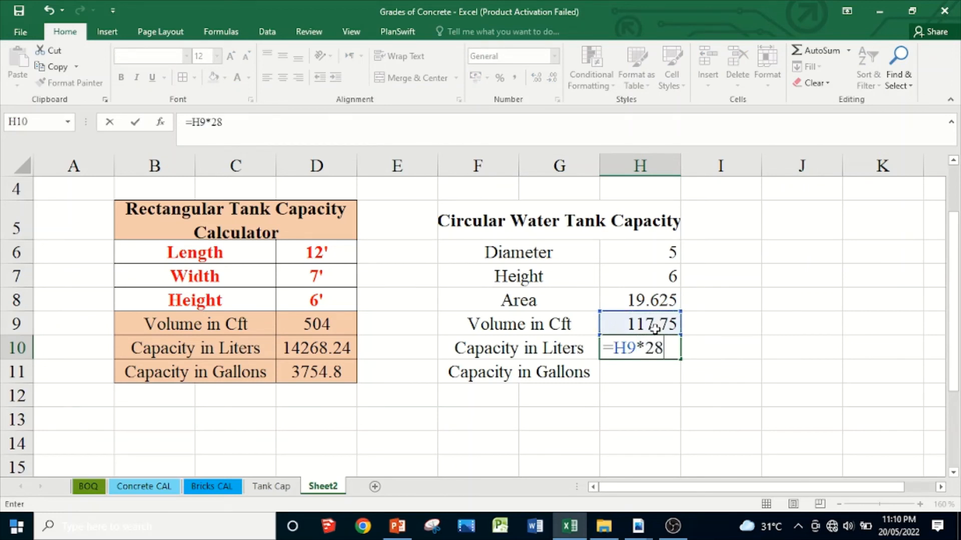
type(".31")
key("Return")
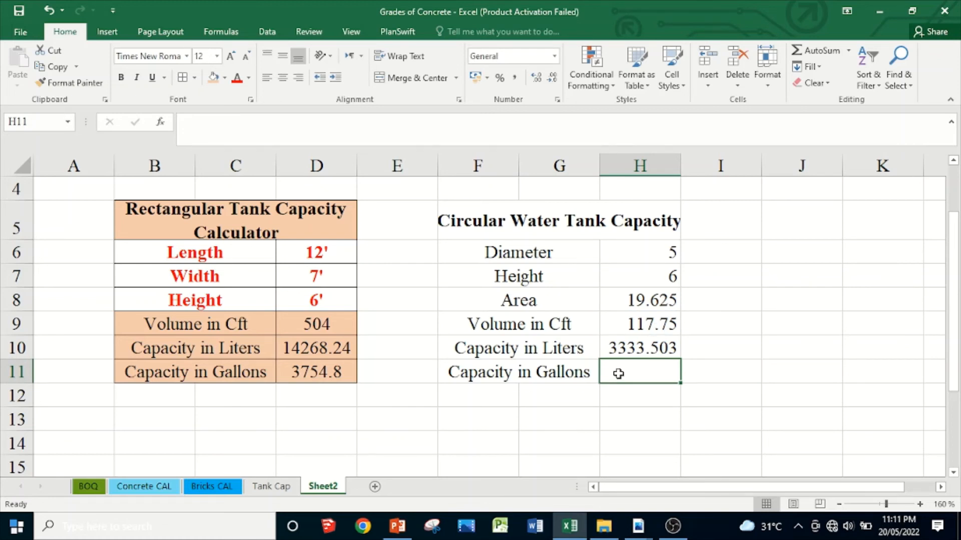
Calculate the circular tank's capacity in gallons in H11 with the formula =H10/3.8
type("=")
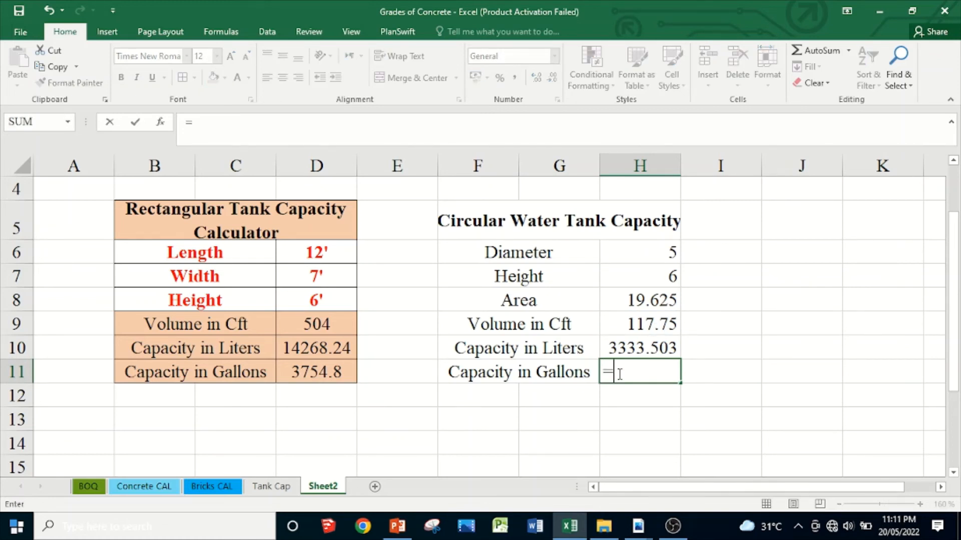
left_click(636, 349)
type("/")
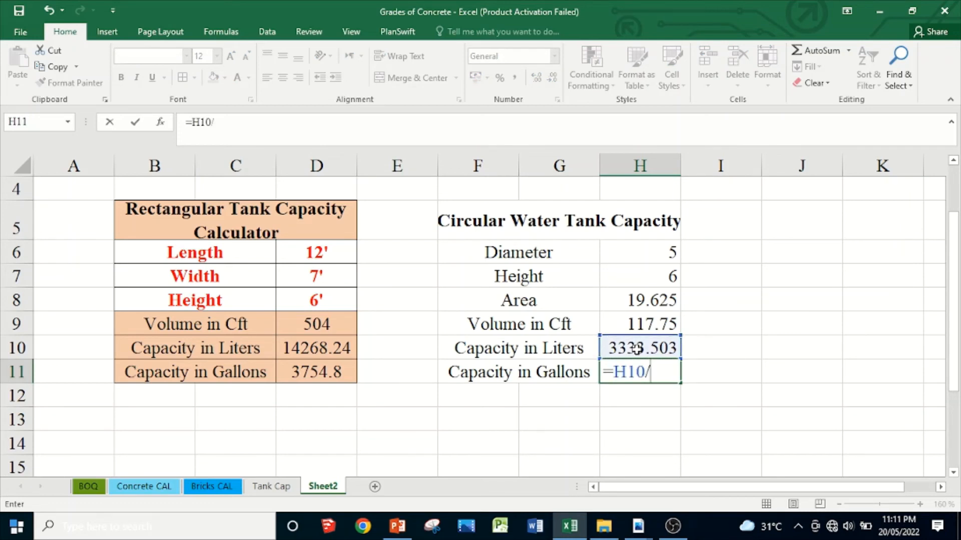
type("3.8")
key("Return")
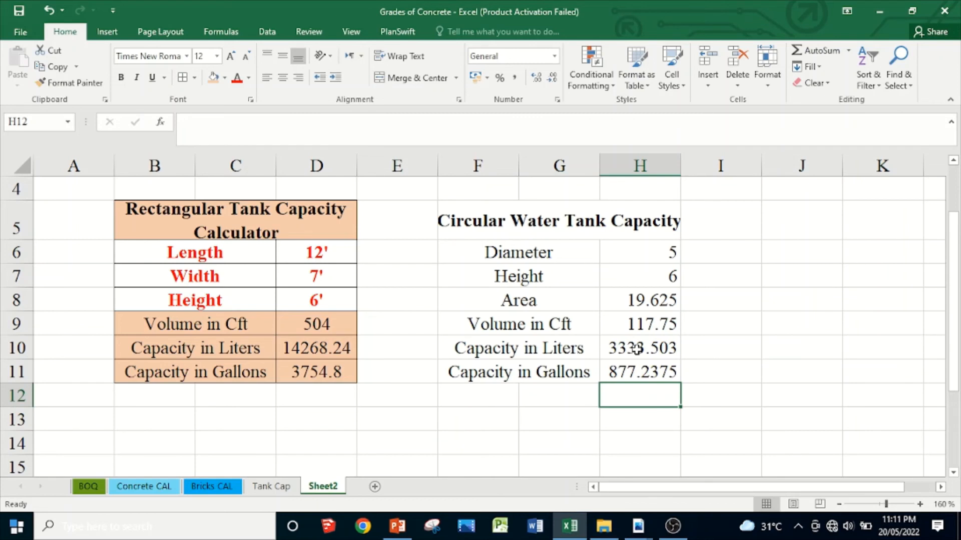
left_click(640, 369)
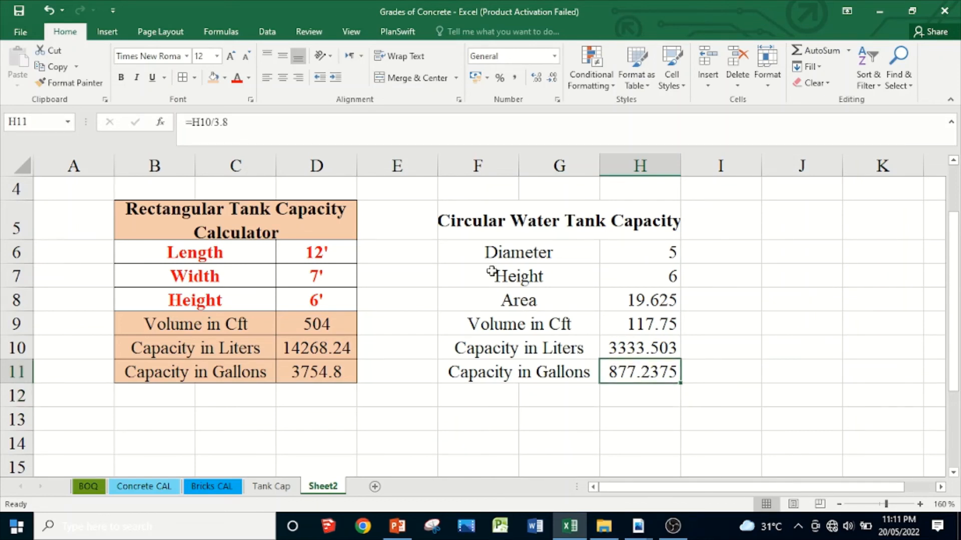
Apply all borders to the circular tank table from the title in F5 through H11
left_click(486, 249)
left_click(502, 221)
left_click_drag(503, 221, 596, 368)
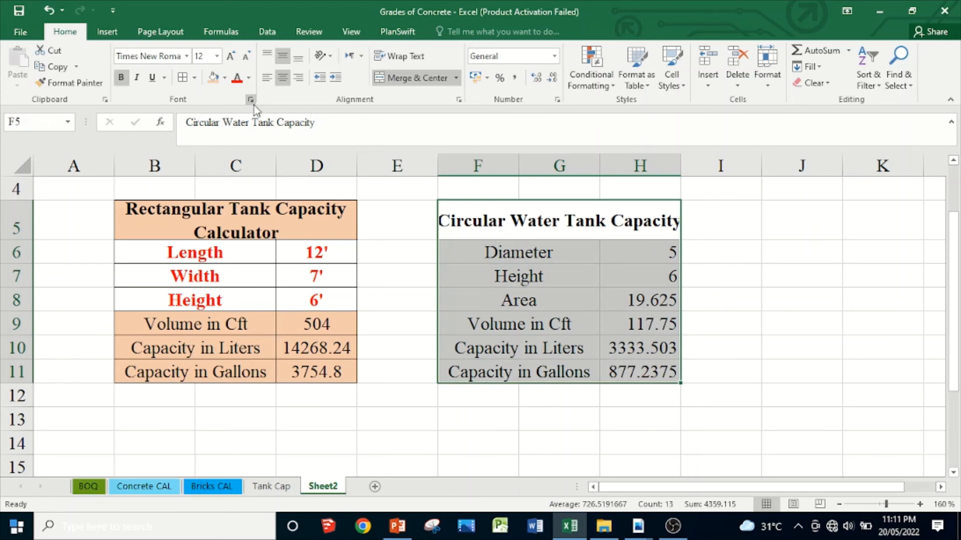
left_click(183, 78)
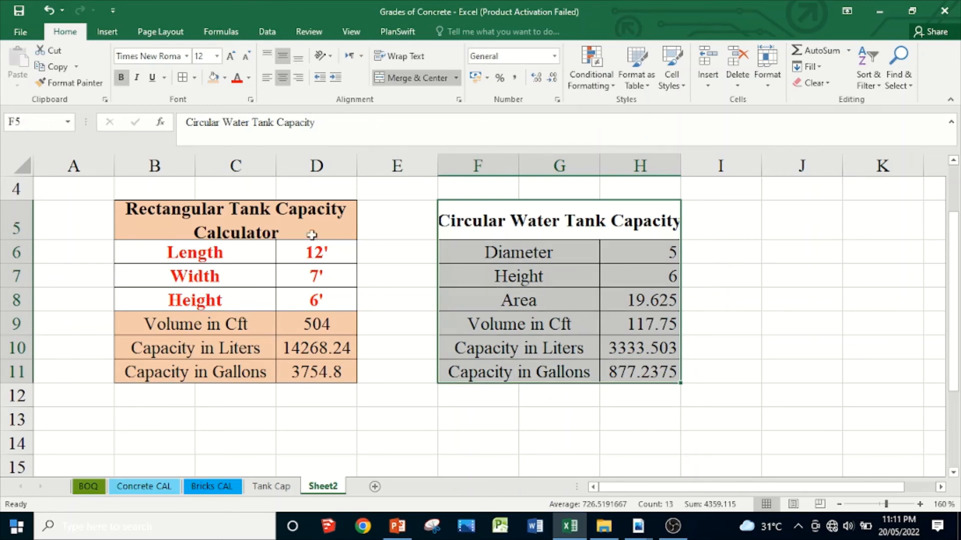
Fill the Circular Water Tank Capacity title and the Area through Capacity in Gallons rows, F8:H11, with light blue
left_click(551, 228)
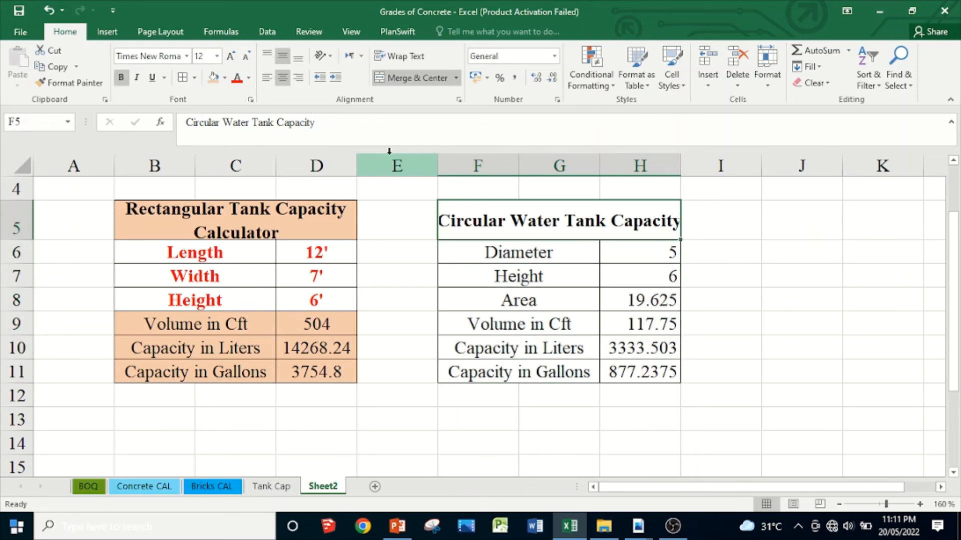
left_click(224, 77)
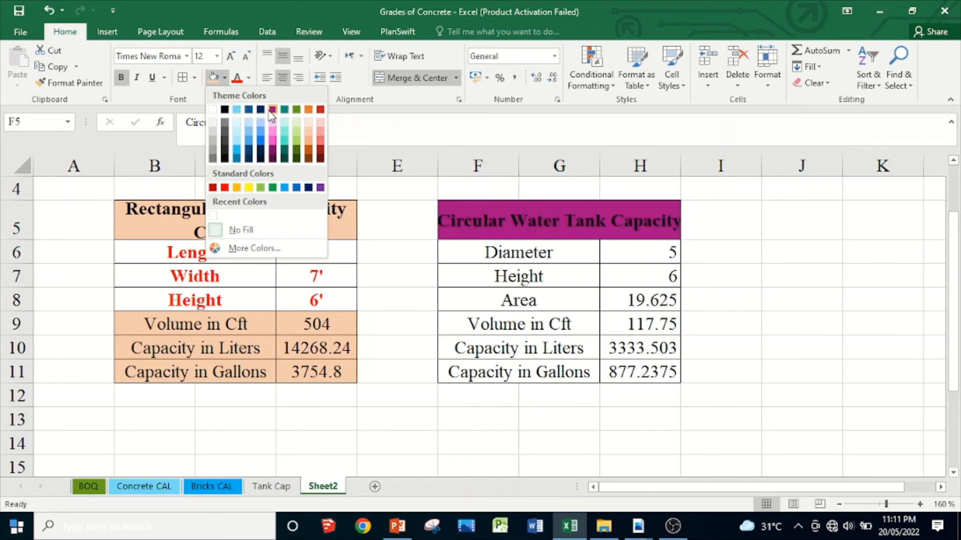
left_click(242, 135)
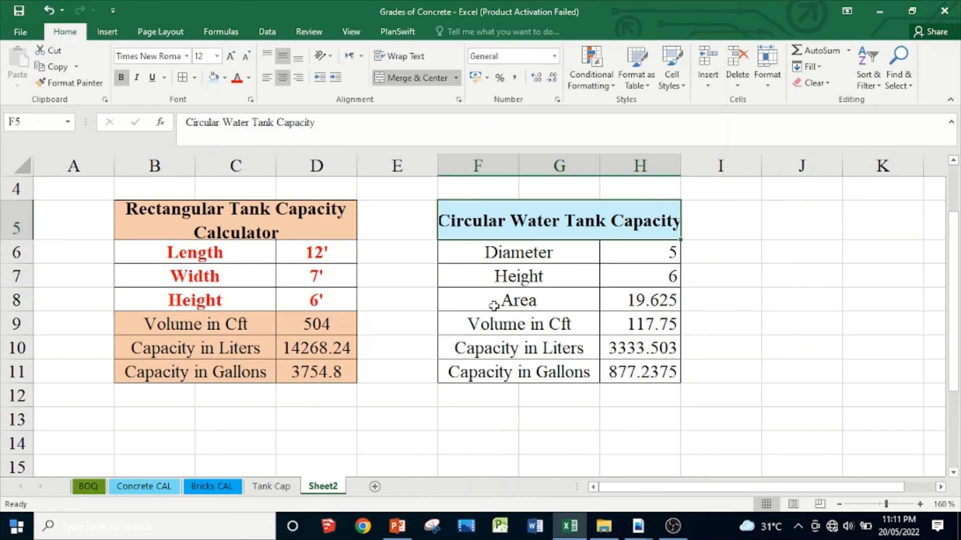
mouse_move(487, 302)
left_mouse_down()
mouse_move(598, 307)
mouse_move(641, 373)
left_mouse_up()
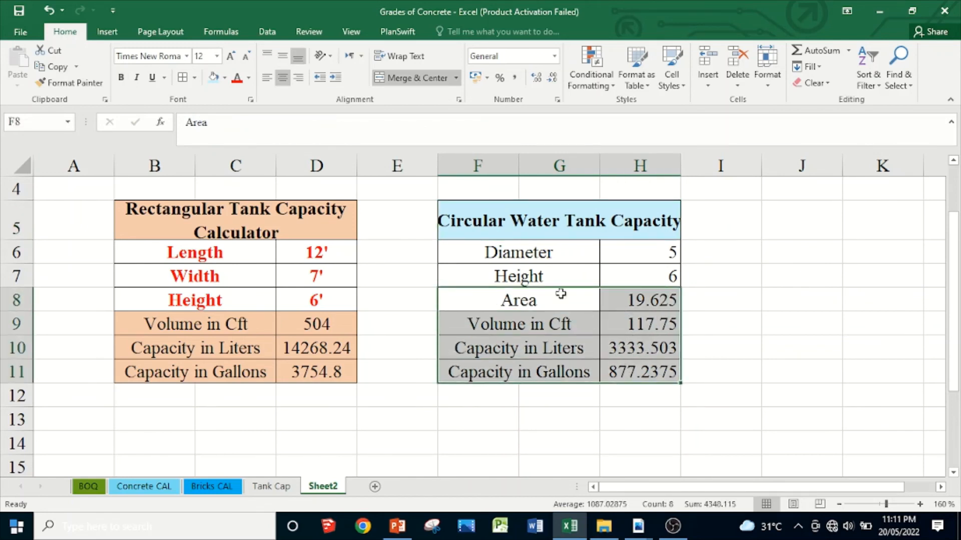
left_click(214, 78)
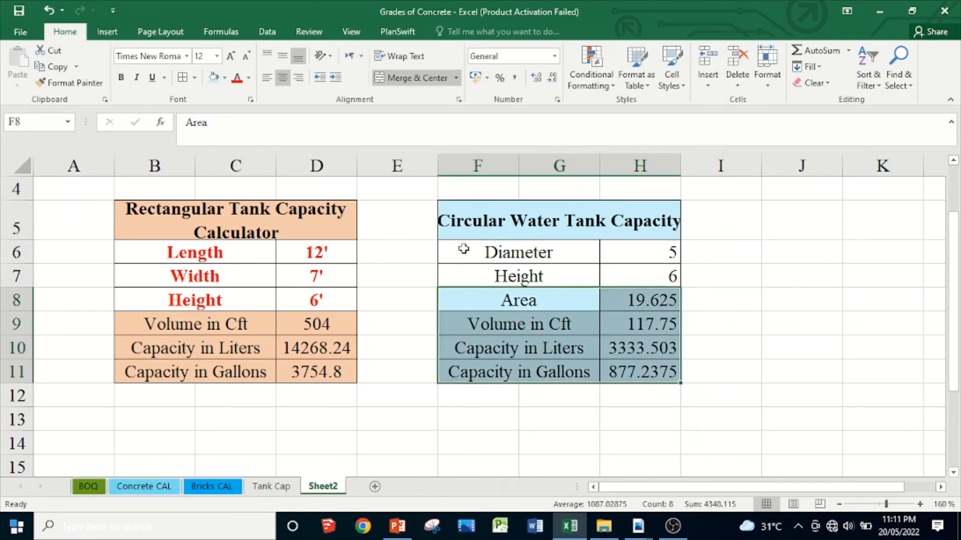
Format the circular tank's Diameter and Height rows, F6:H7, in bold red text, centered horizontally and middle-aligned vertically
left_click(521, 254)
left_click_drag(521, 254, 633, 273)
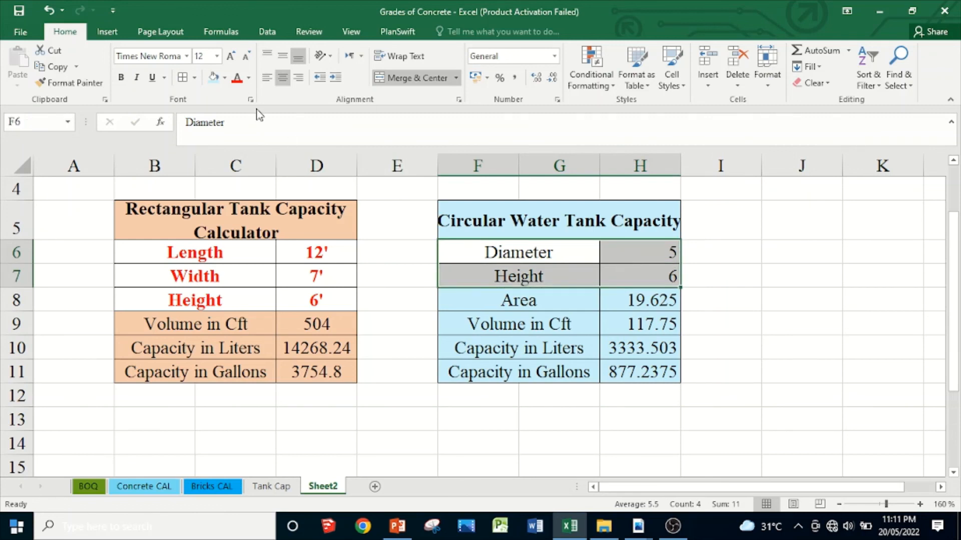
left_click(238, 78)
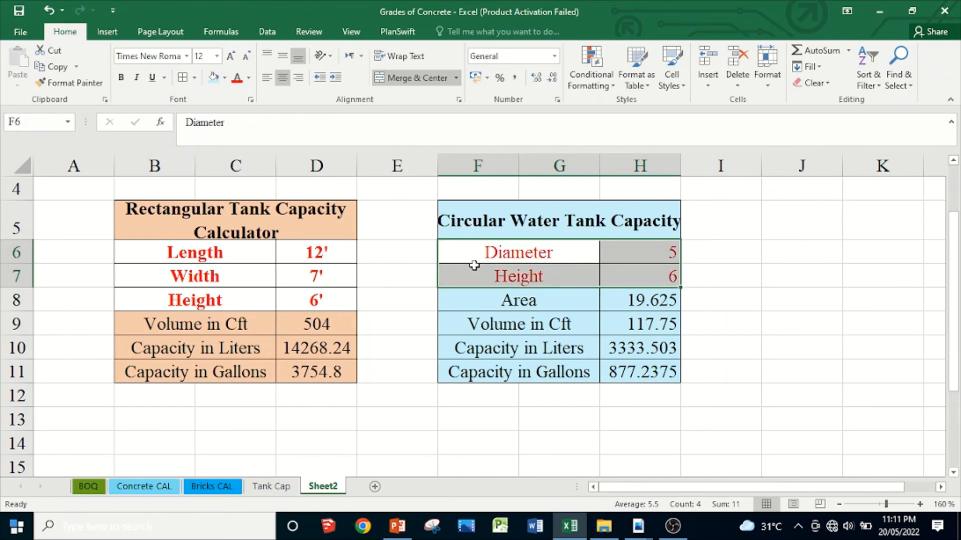
left_click(121, 78)
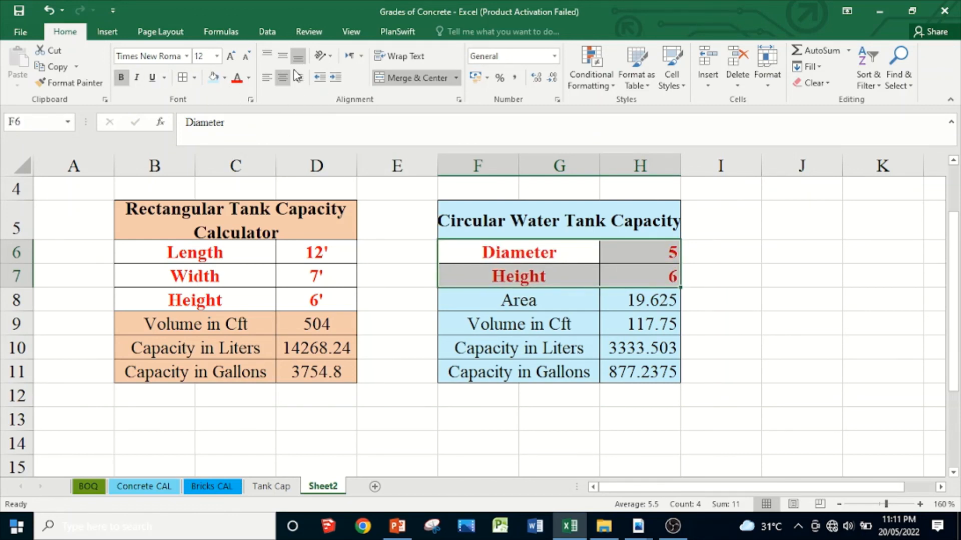
left_click(277, 59)
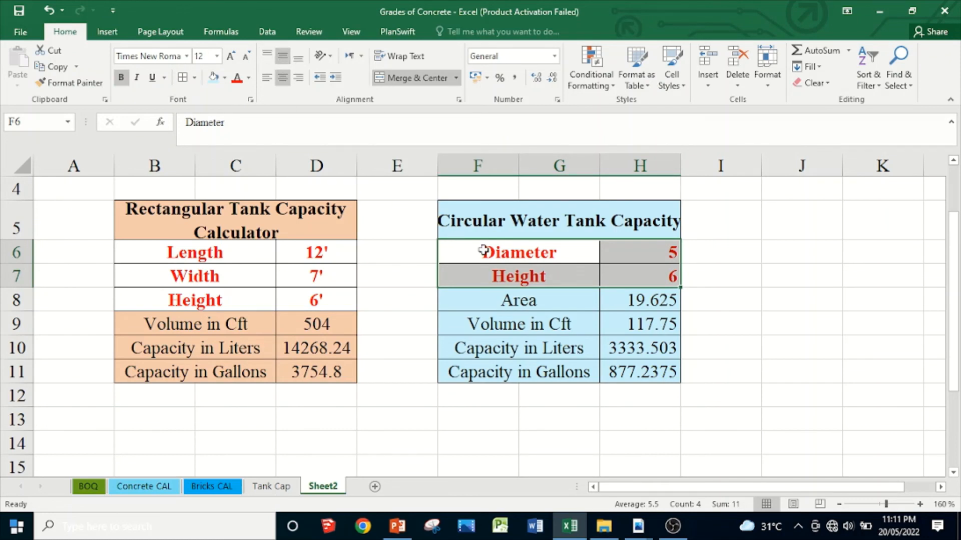
left_click(284, 78)
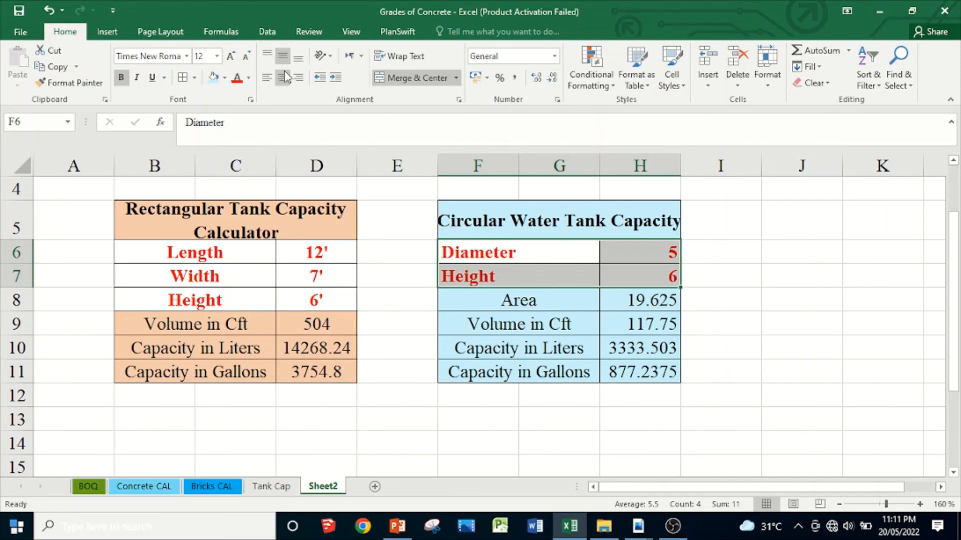
left_click(284, 78)
left_click(575, 268)
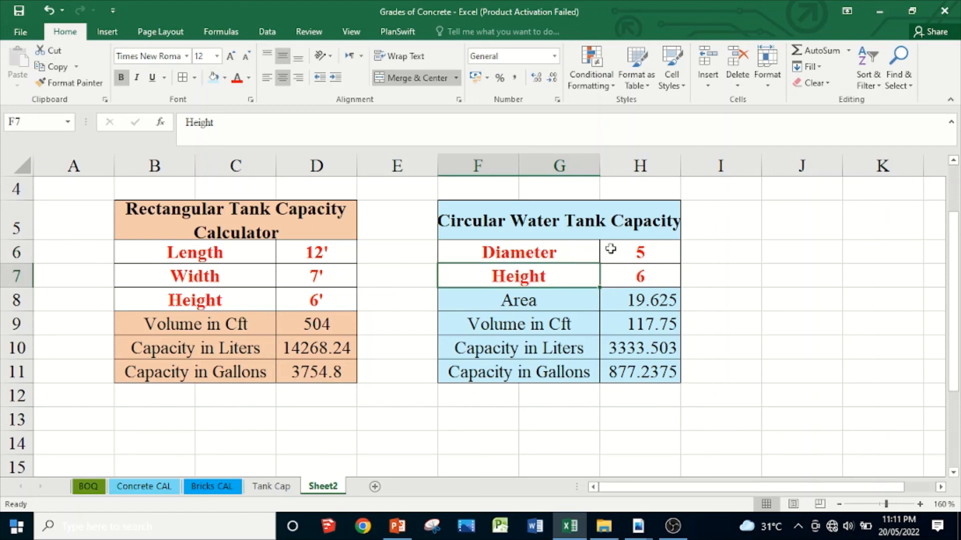
Copy the feet-mark formatting of the rectangular tank's length in D6 onto the circular tank's diameter and height in H6:H7
left_click(611, 248)
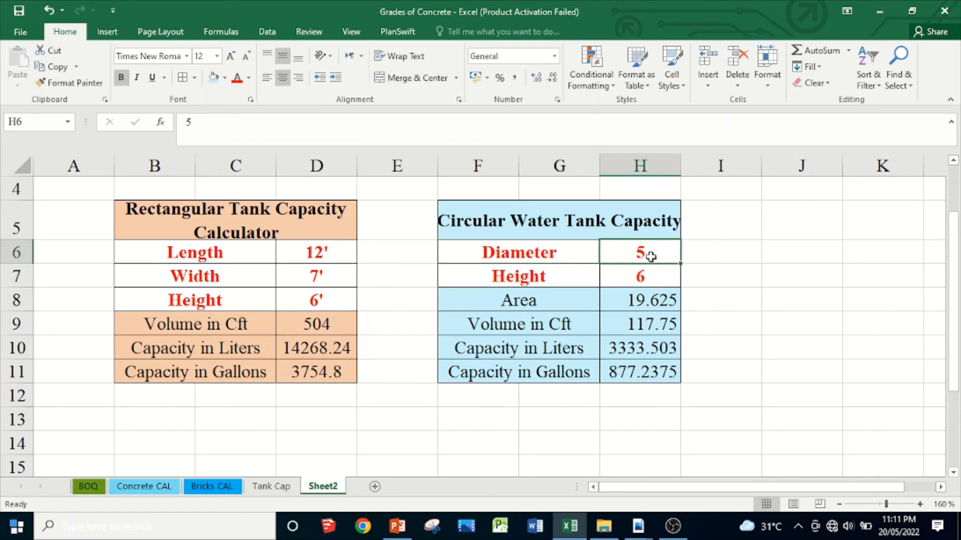
left_click(337, 258)
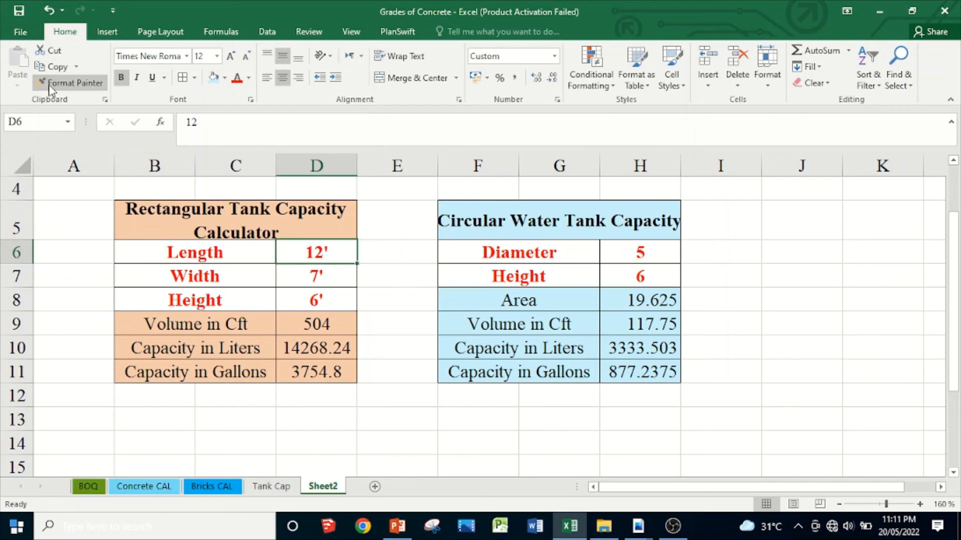
left_click(70, 83)
left_click_drag(619, 248, 623, 270)
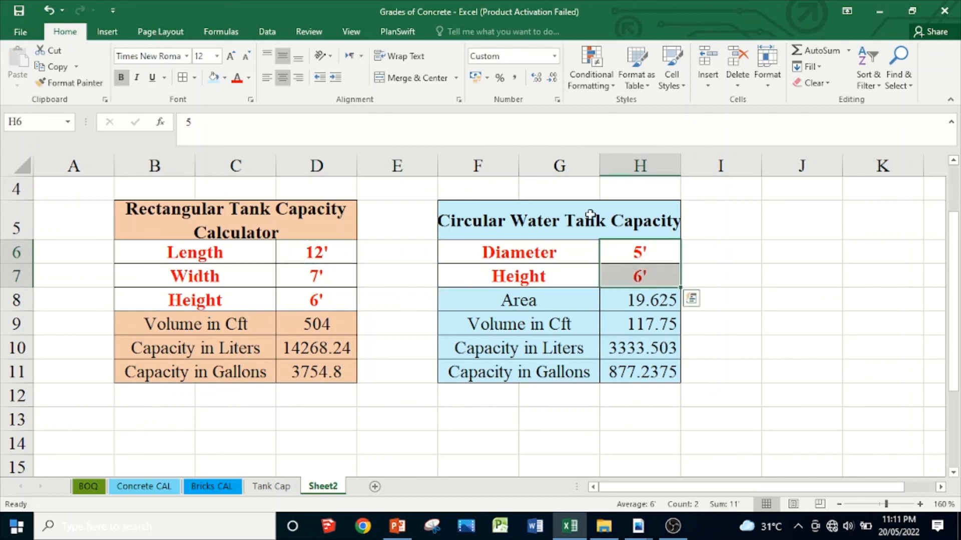
left_click(636, 348)
Test the circular tank calculator with a diameter of 6 in H6 and a height of 10 in H7
left_click(654, 258)
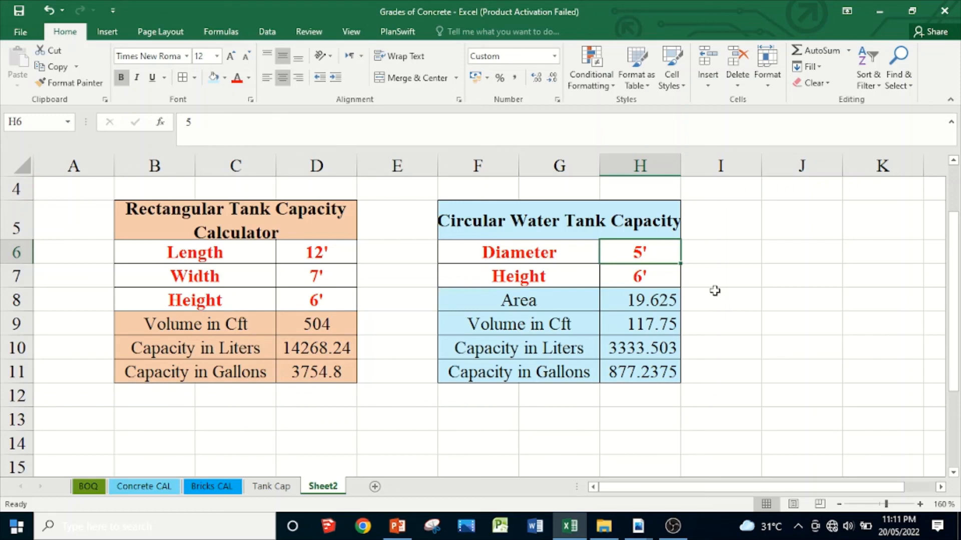
type("6")
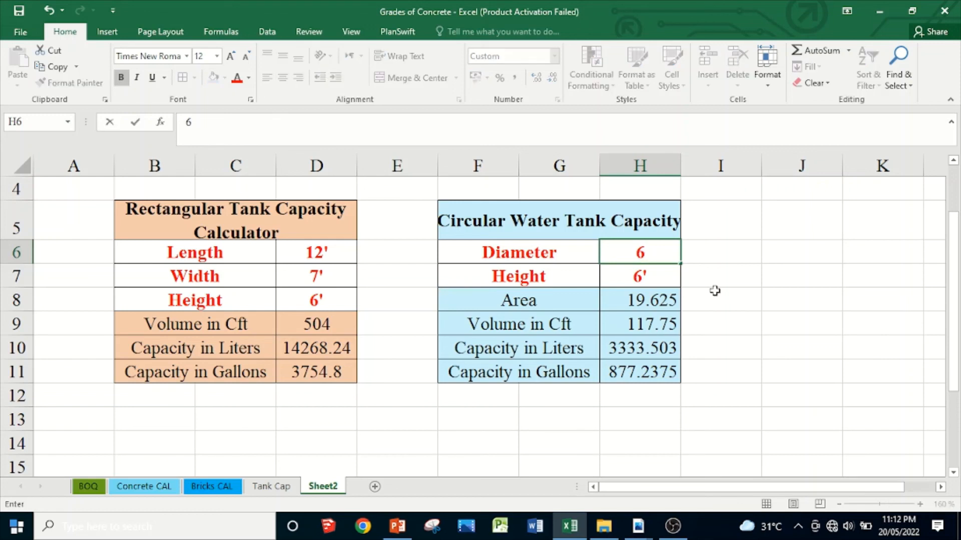
key("Return")
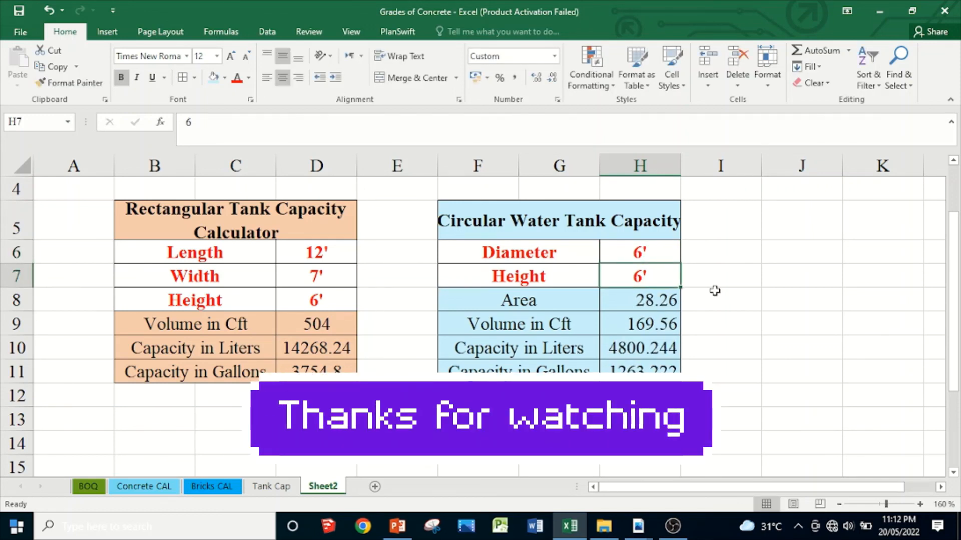
type("10")
key("Return")
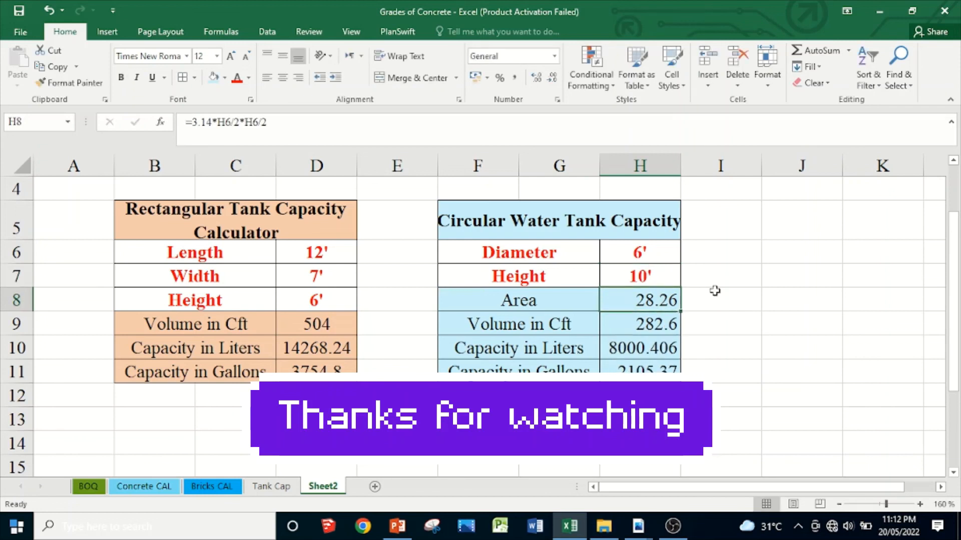
Set the circular tank's diameter in H6 to 50 and its height in H7 to 100
key("Up")
key("Up")
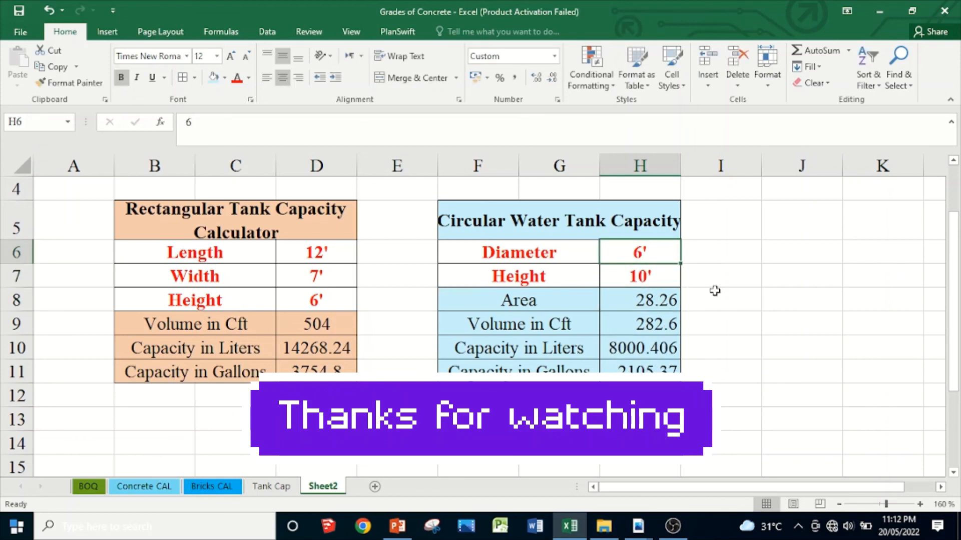
type("50")
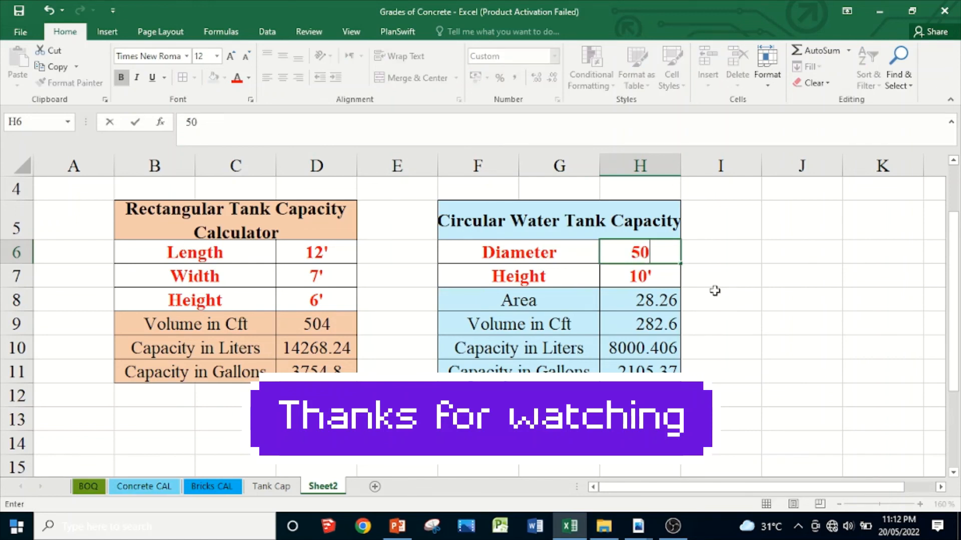
key("Return")
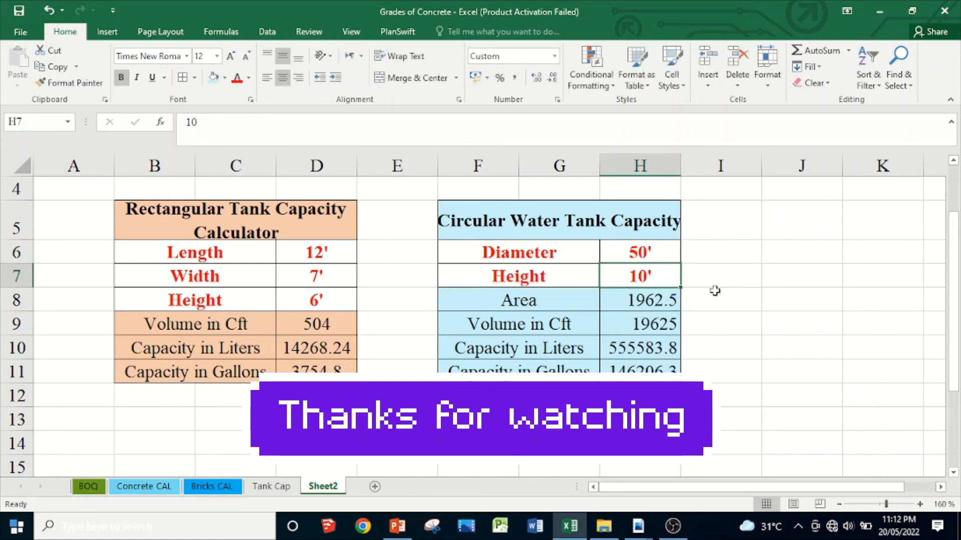
type("100")
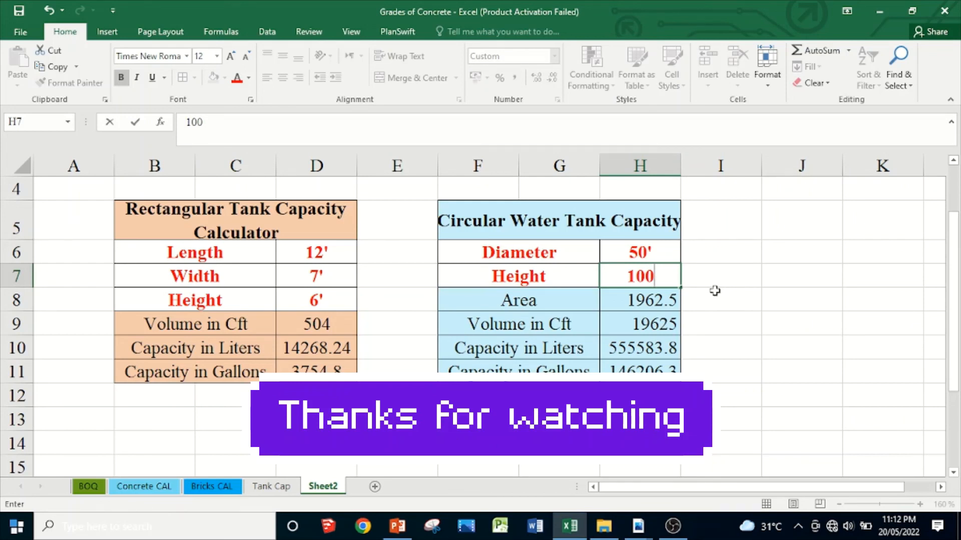
key("Return")
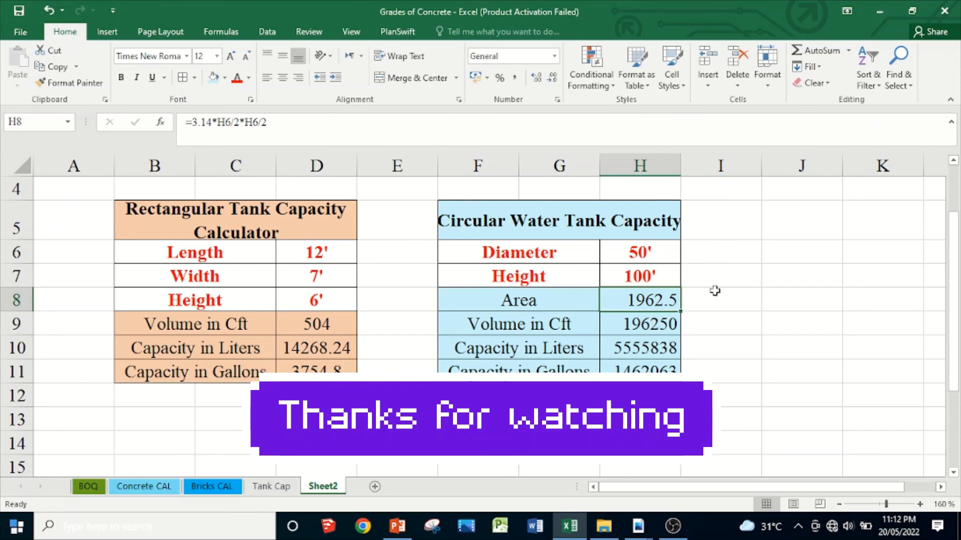